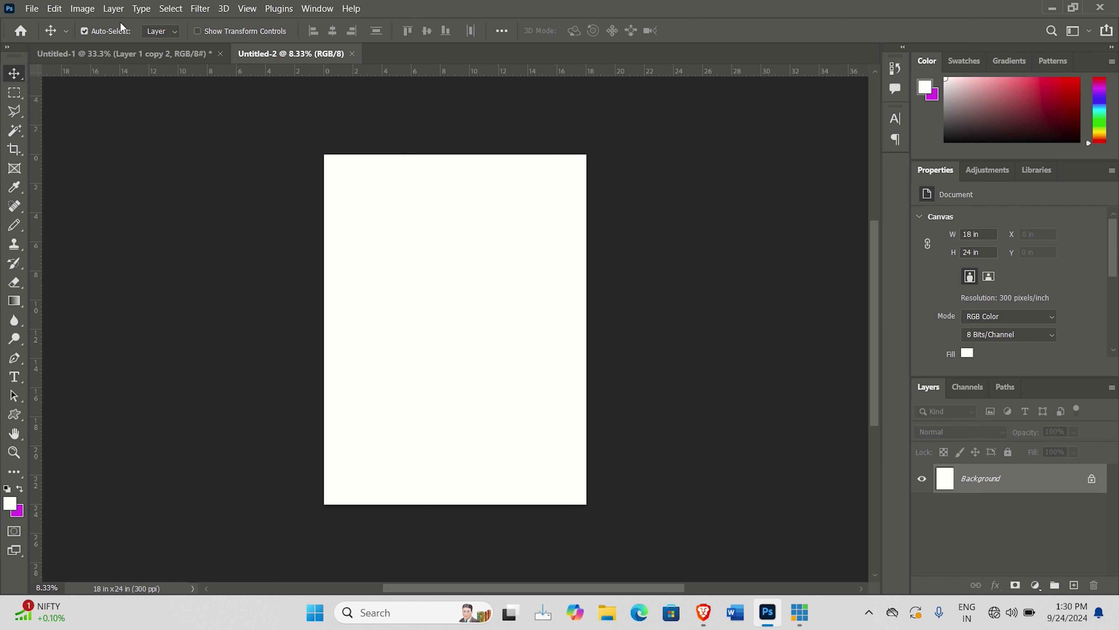
Open File > New to get the New Document dialog, showing the 800 x 1360 px Clipboard preset
{"action": "left_click", "coordinate": [33, 10]}
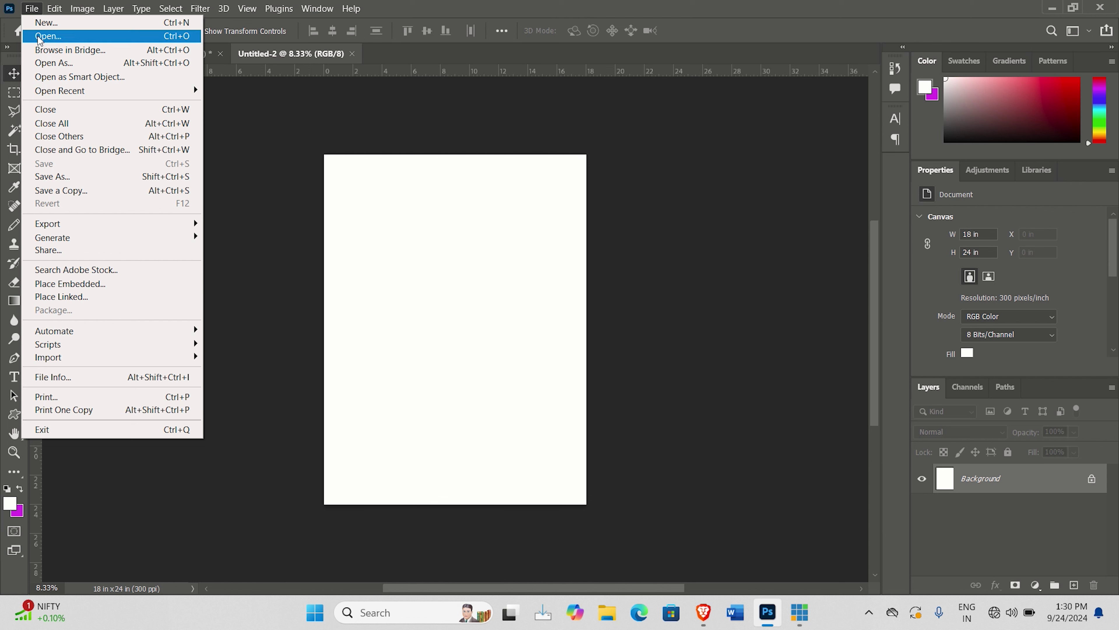
{"action": "mouse_move", "coordinate": [79, 224]}
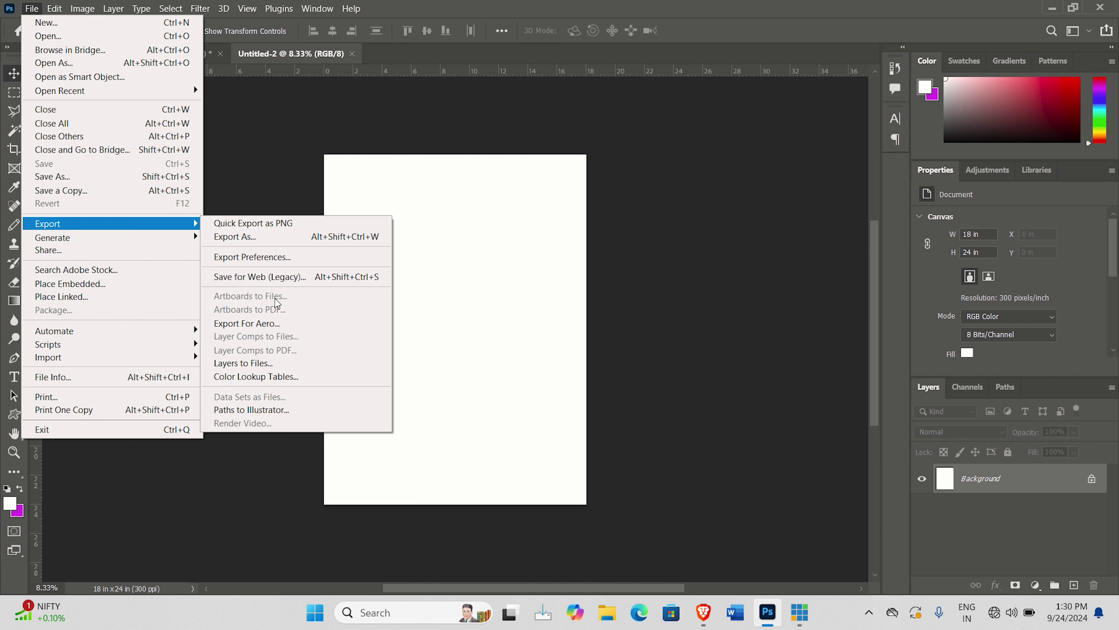
{"action": "left_click", "coordinate": [111, 27]}
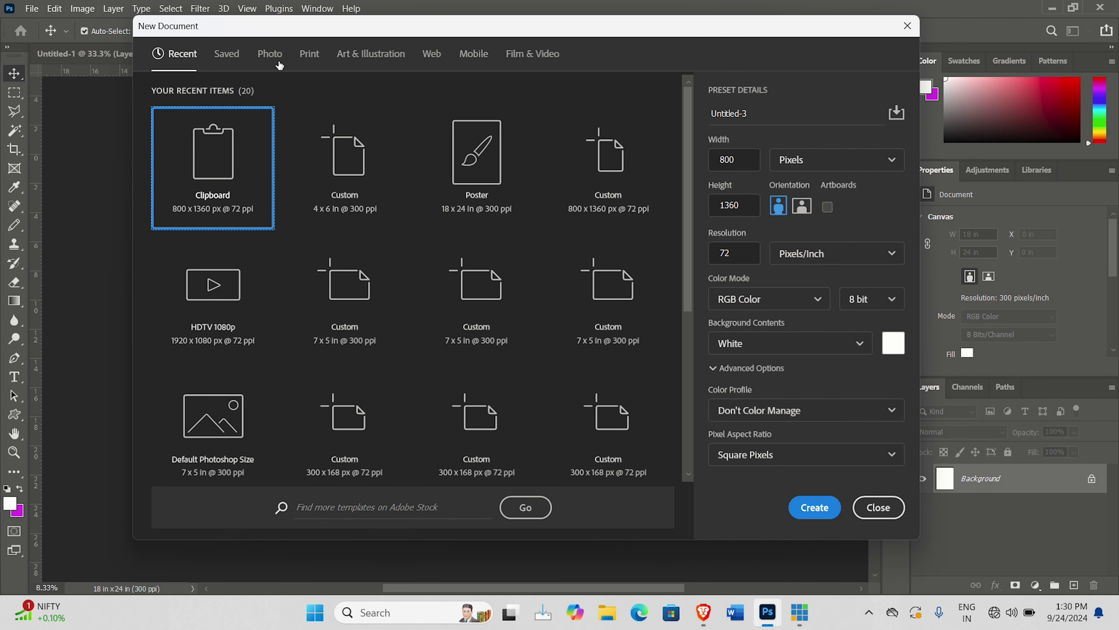
Create an 18 x 24 in, 300 ppi Art & Illustration Poster document with Artboards enabled
{"action": "left_click", "coordinate": [354, 57]}
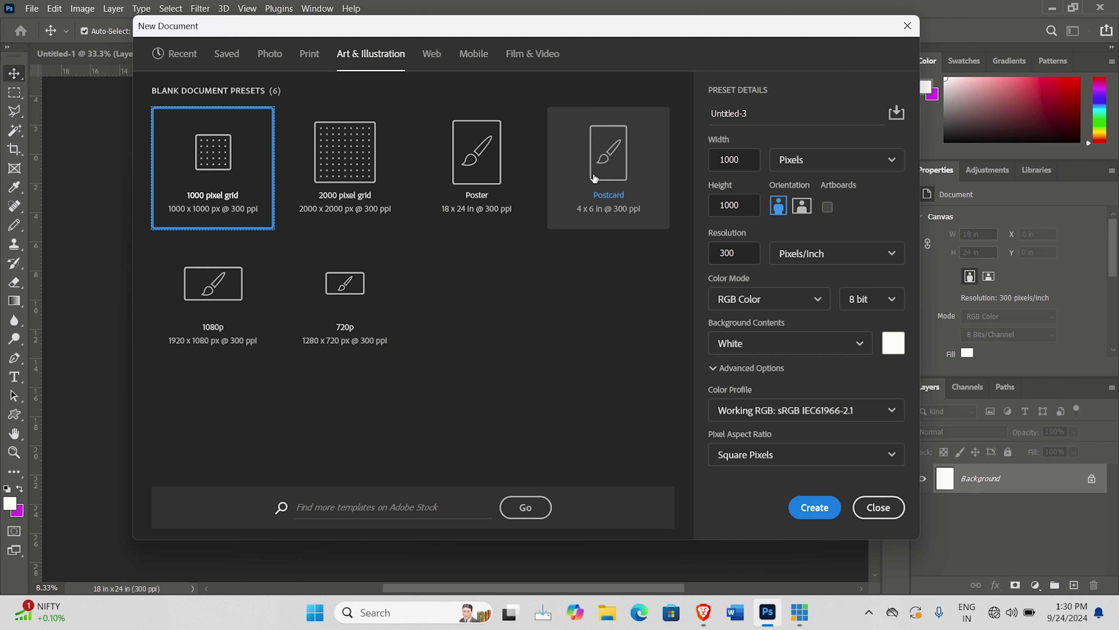
{"action": "left_click", "coordinate": [495, 176]}
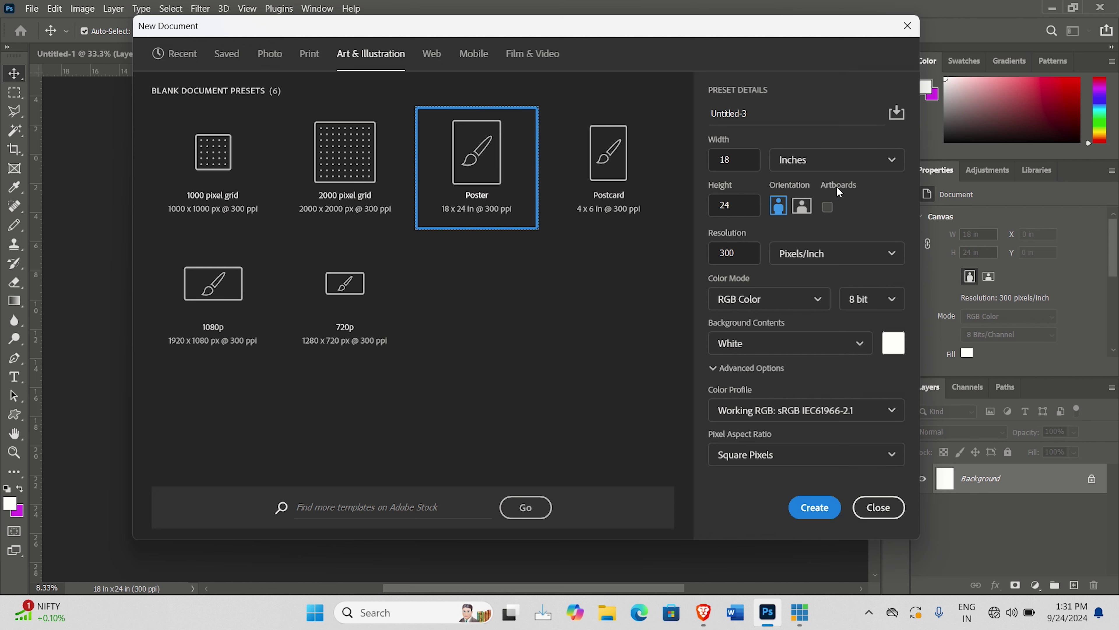
{"action": "left_click", "coordinate": [827, 206]}
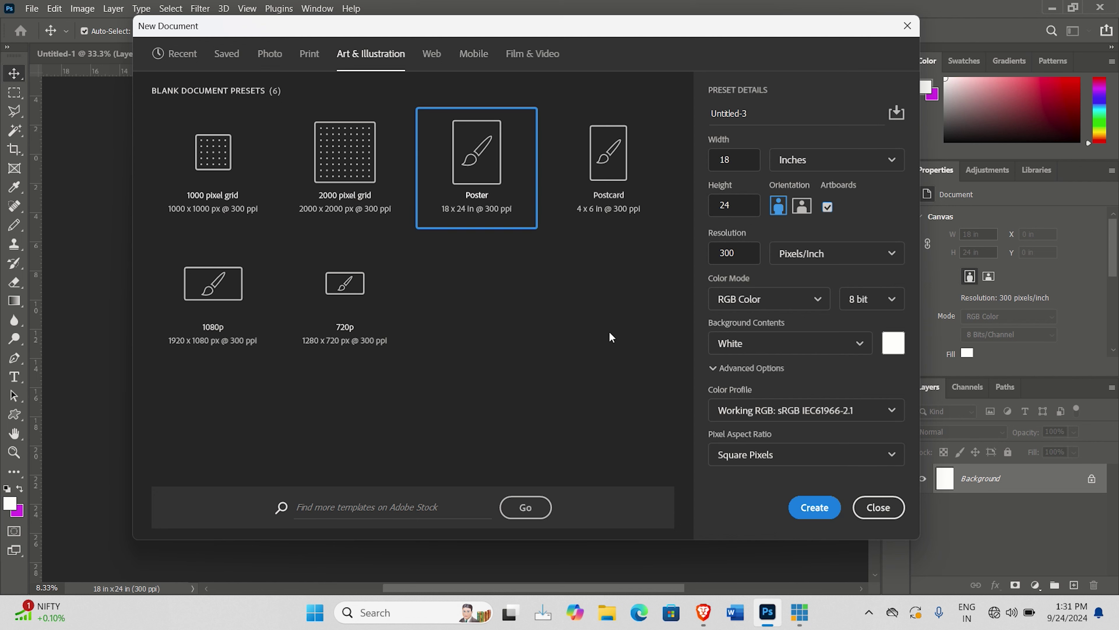
{"action": "left_click", "coordinate": [810, 513]}
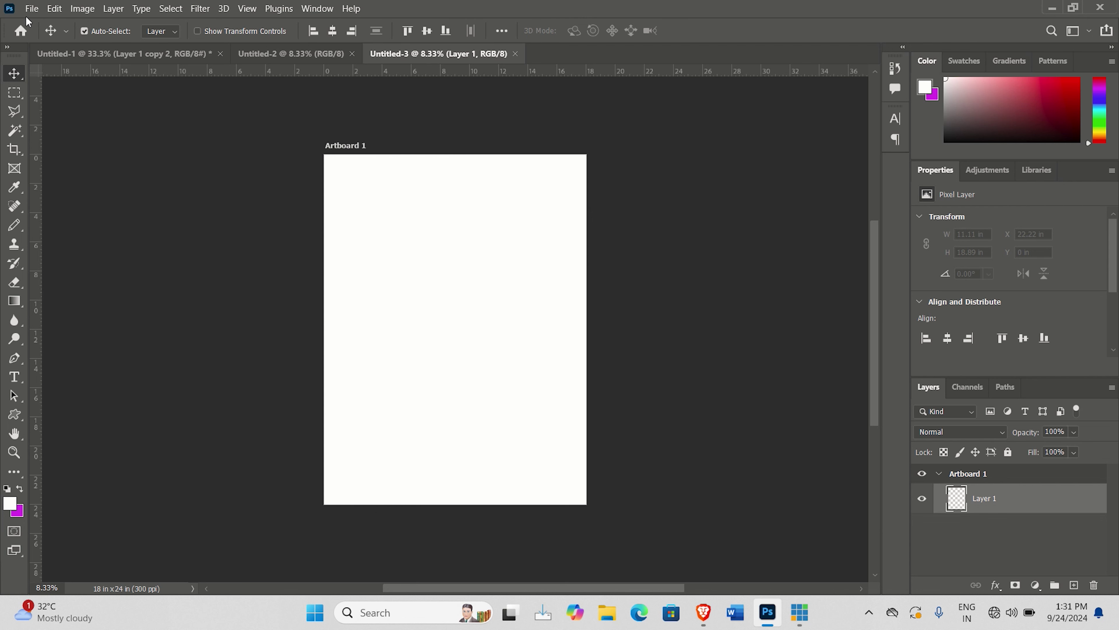
Attempt File > Export > Export For Aero on the blank poster document
{"action": "left_click", "coordinate": [31, 10]}
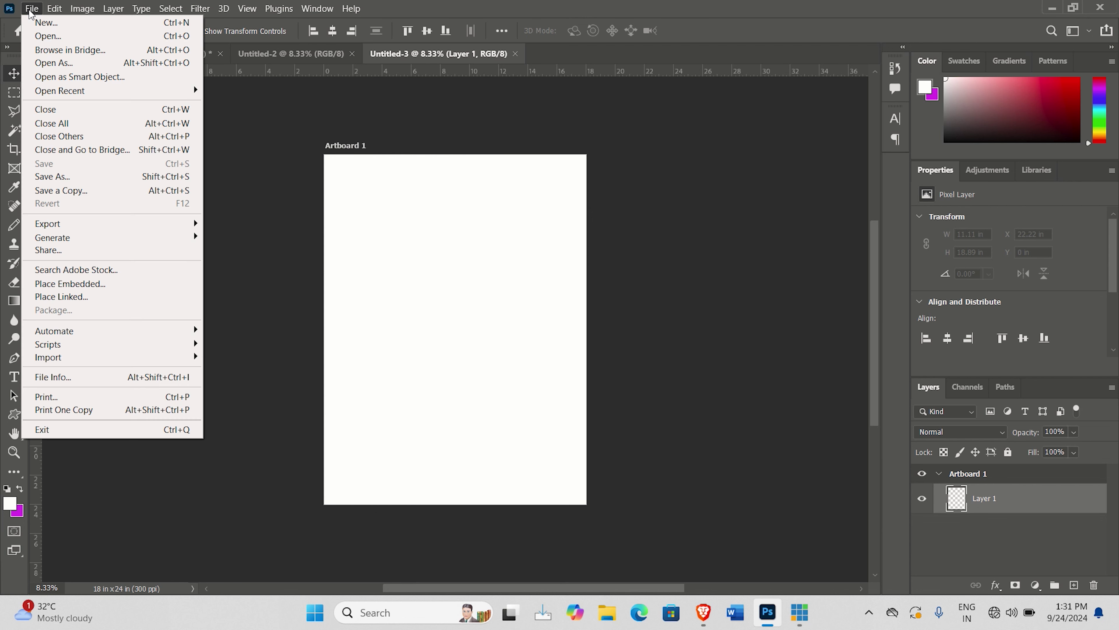
{"action": "mouse_move", "coordinate": [48, 224]}
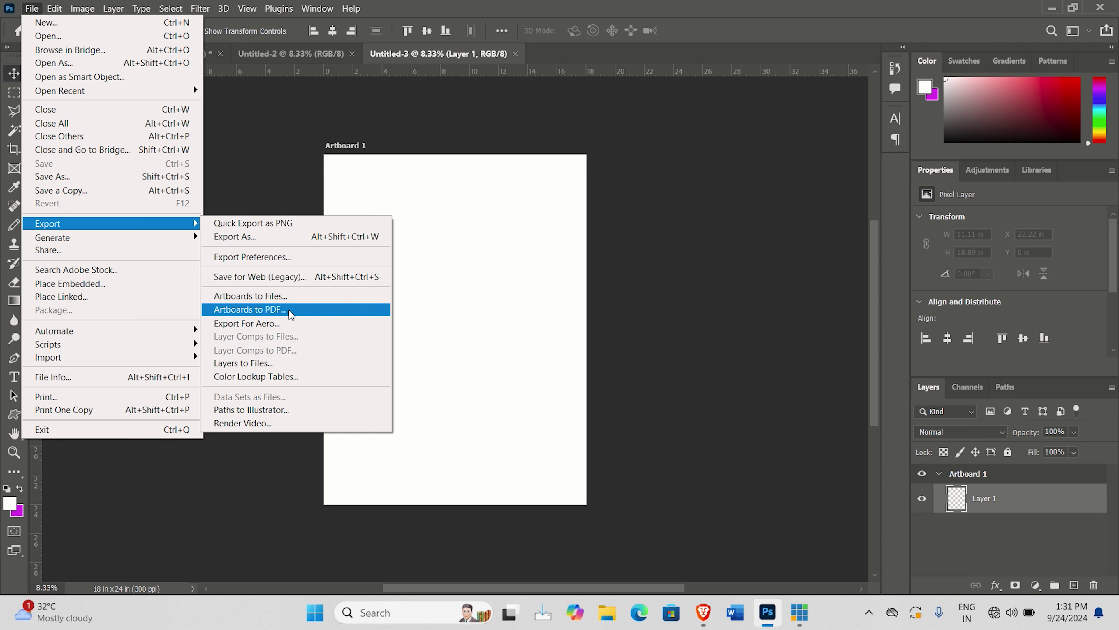
{"action": "left_click", "coordinate": [285, 326]}
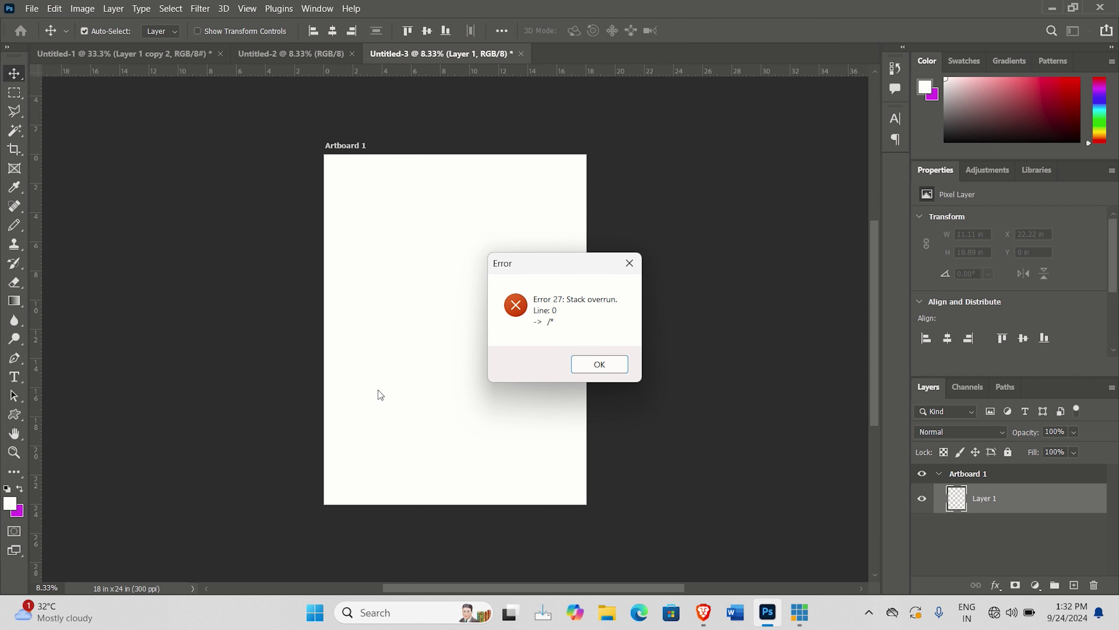
Dismiss the Error 27 stack overrun alert with OK and return to the File menu
{"action": "left_click", "coordinate": [600, 364]}
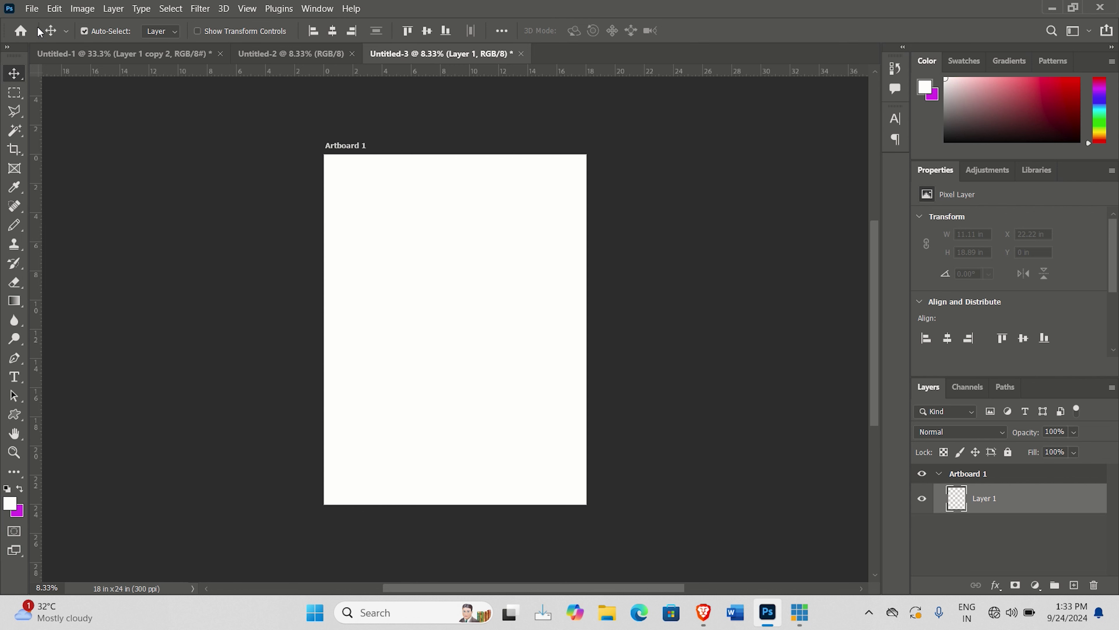
{"action": "left_click", "coordinate": [32, 9]}
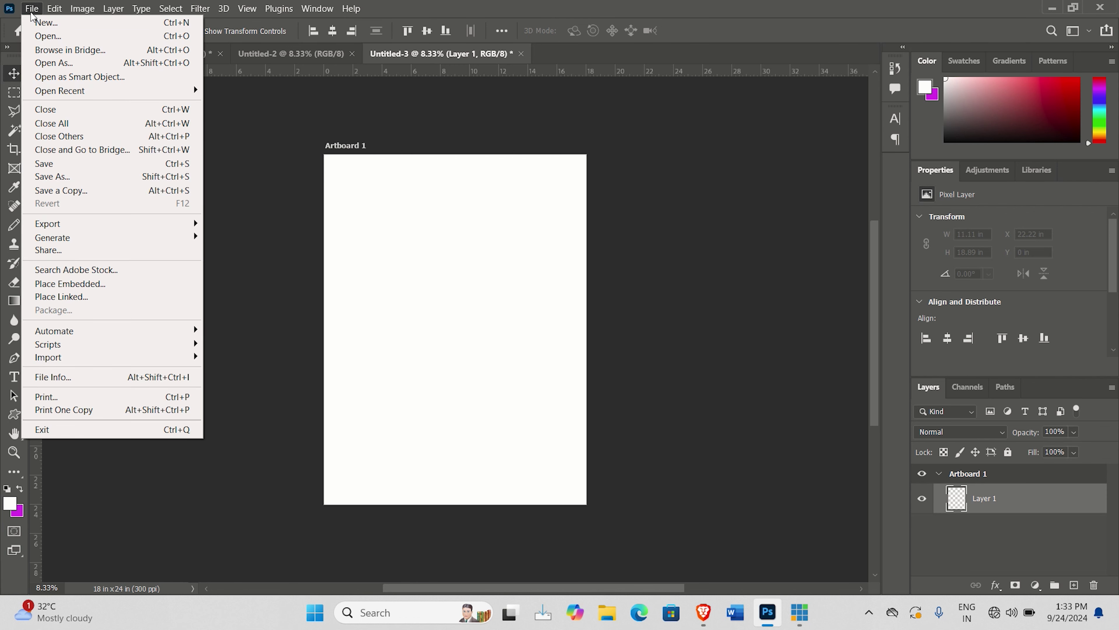
{"action": "mouse_move", "coordinate": [48, 224]}
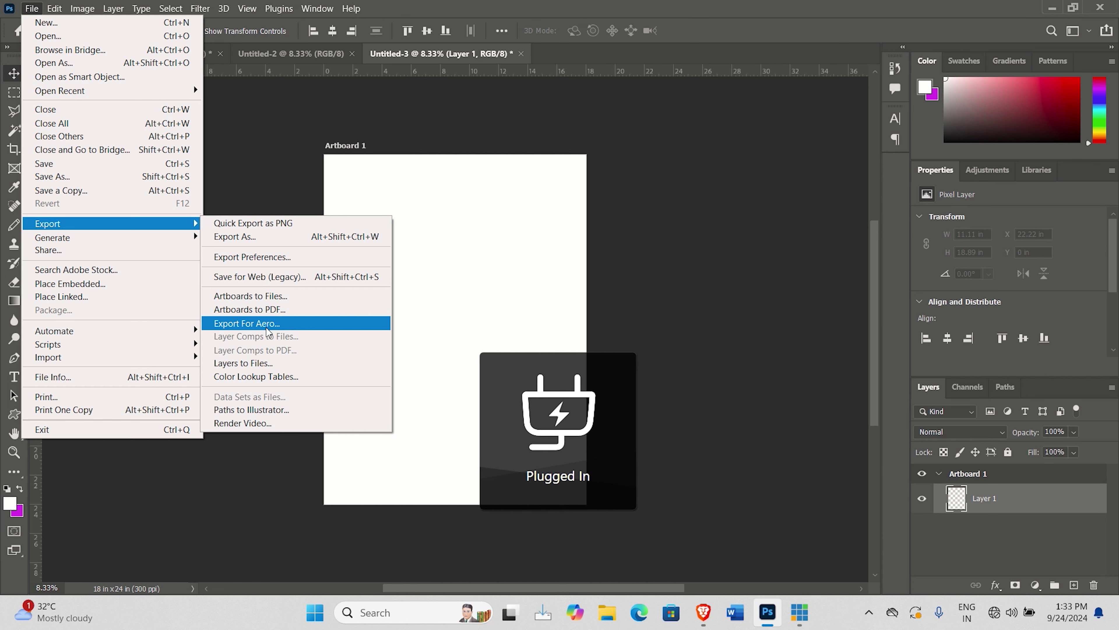
Retry Export For Aero, accept the save-first alert, then begin exporting the p1.psd portrait for Aero
{"action": "left_click", "coordinate": [268, 324]}
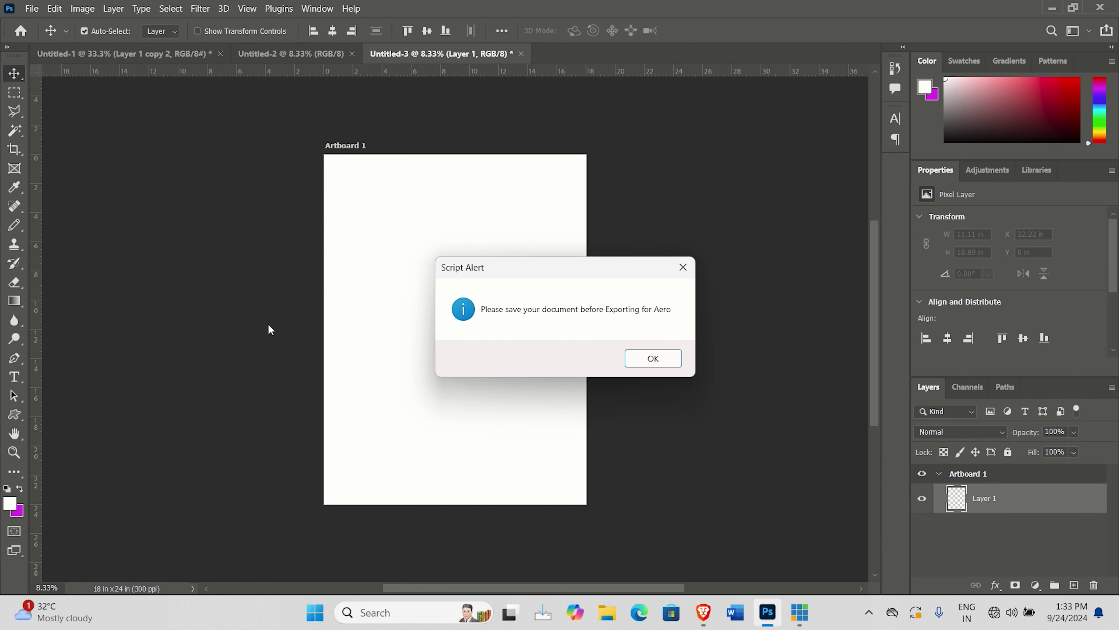
{"action": "left_click", "coordinate": [653, 359]}
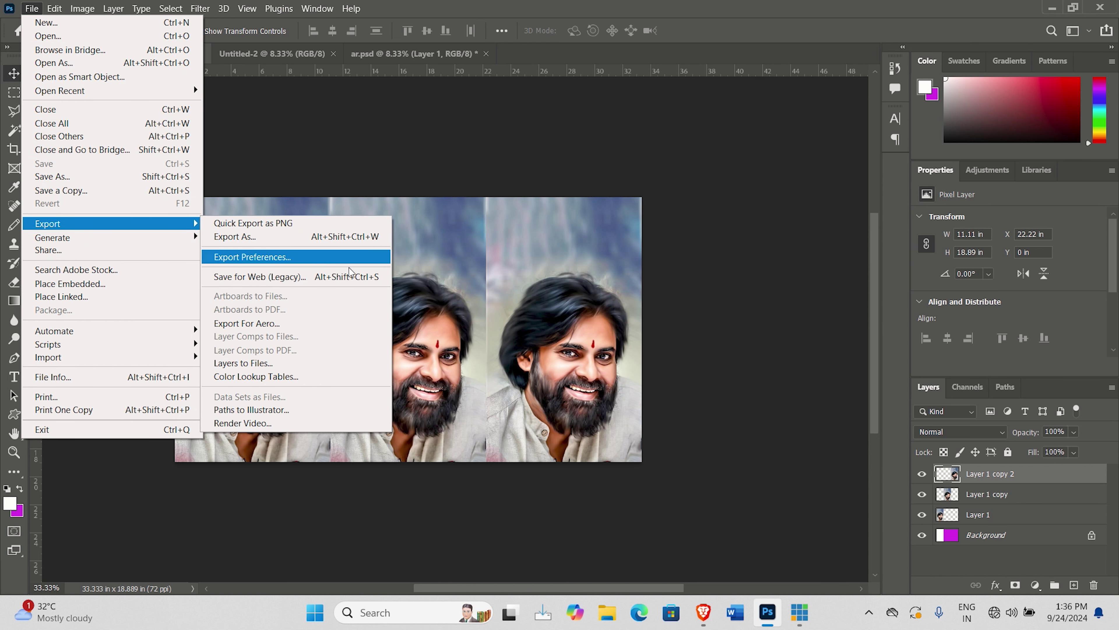
{"action": "left_click", "coordinate": [273, 326]}
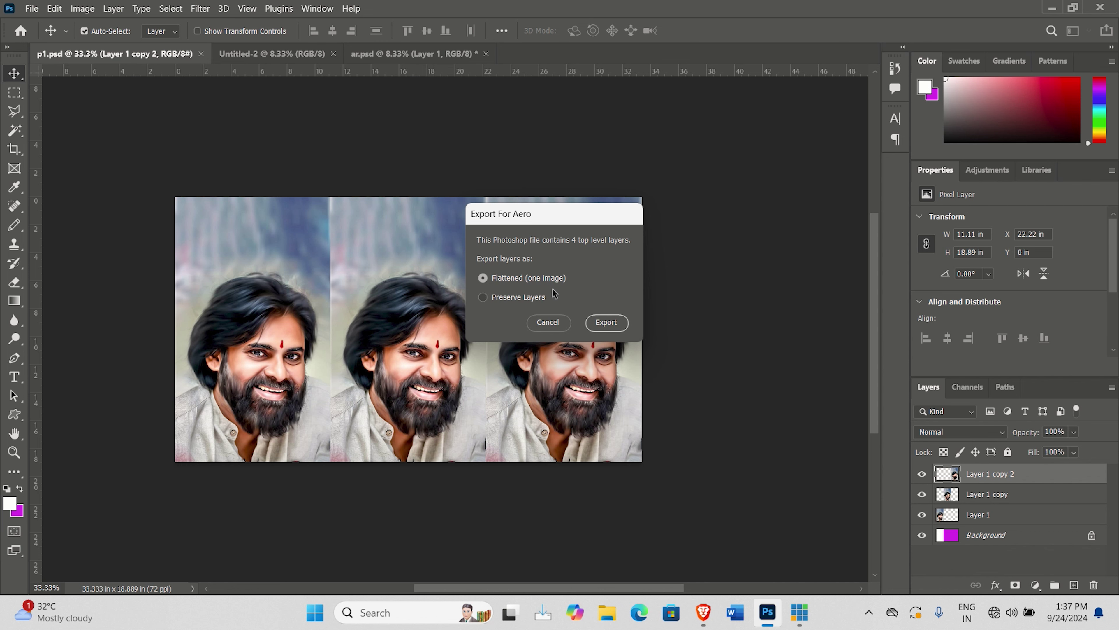
Choose Preserve Layers for the portrait's Aero export and confirm it
{"action": "left_click", "coordinate": [514, 300]}
{"action": "left_click", "coordinate": [616, 327]}
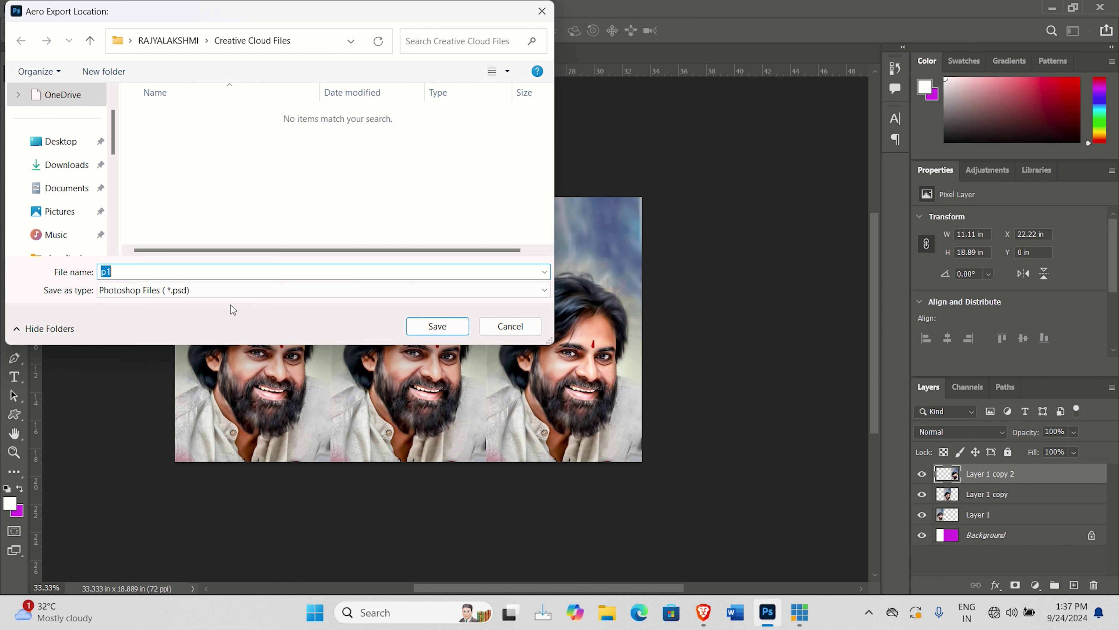
{"action": "left_click", "coordinate": [217, 291]}
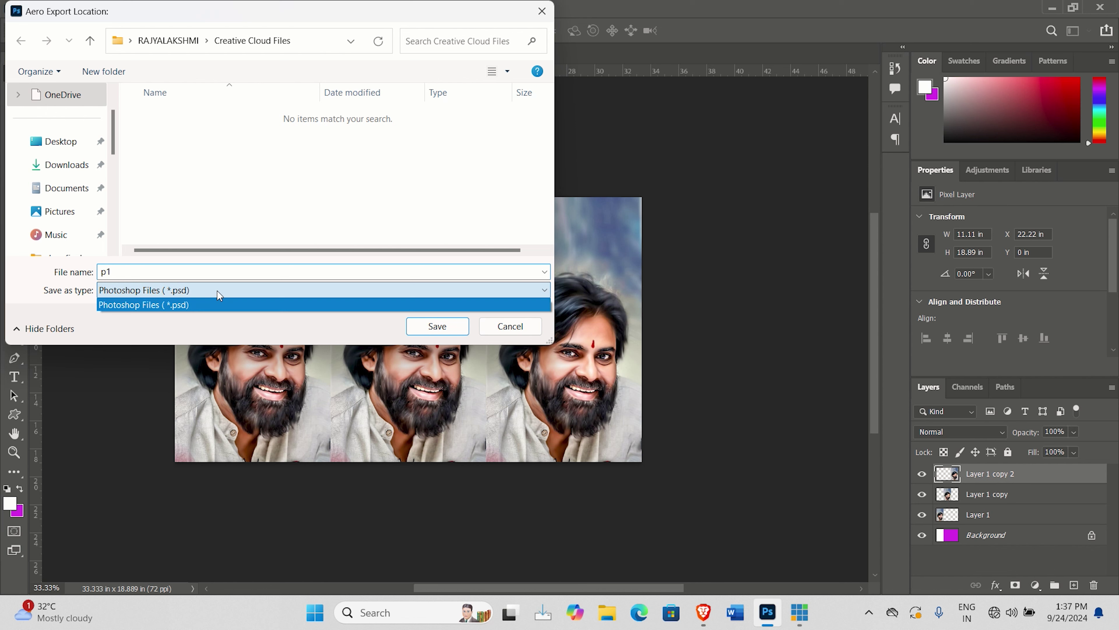
{"action": "left_click", "coordinate": [219, 316]}
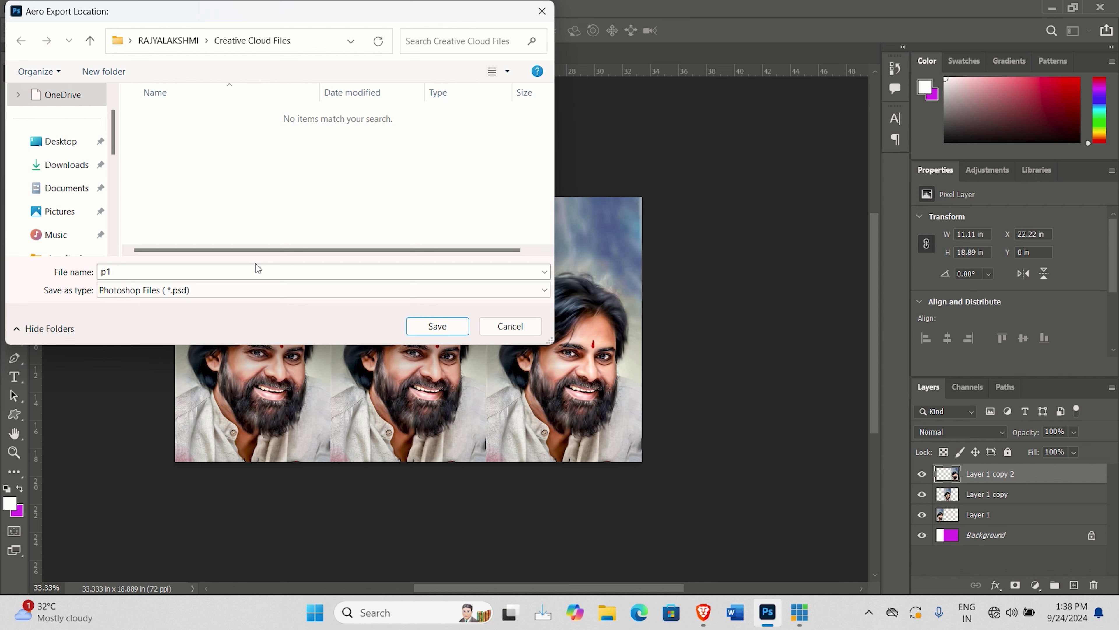
{"action": "left_click", "coordinate": [233, 290]}
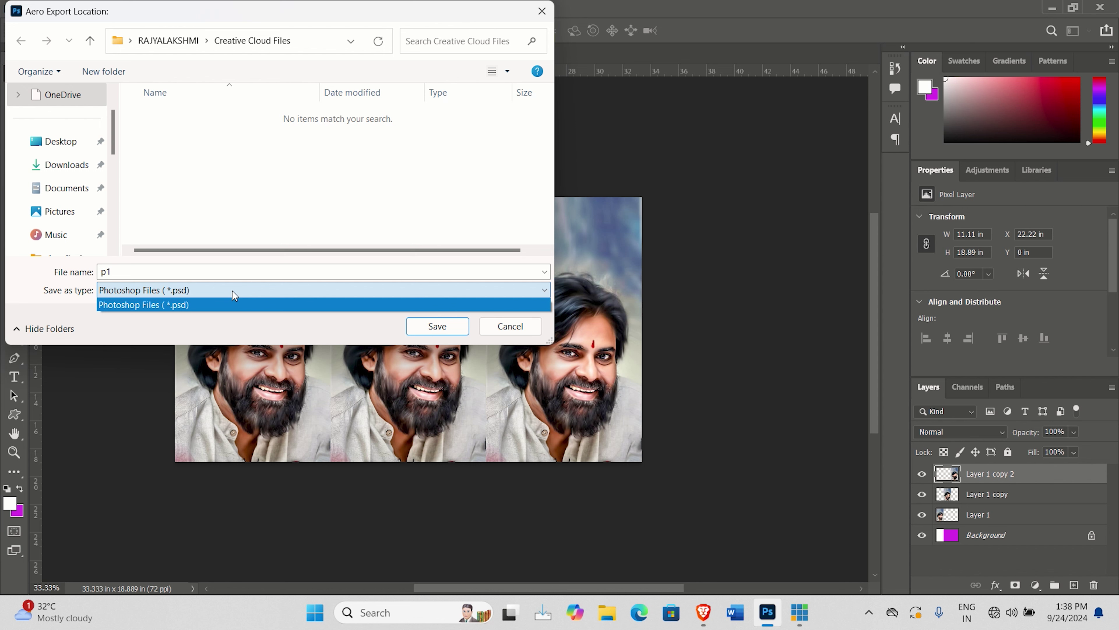
{"action": "left_click", "coordinate": [225, 328]}
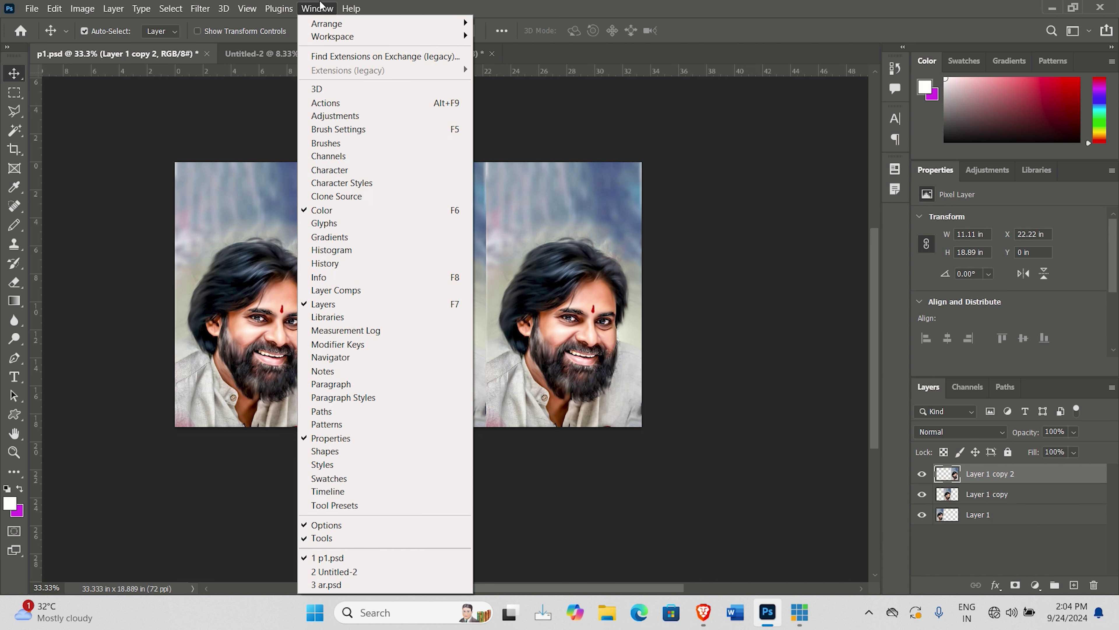
Show the Layer Comps panel from the Window menu
{"action": "left_click", "coordinate": [334, 291]}
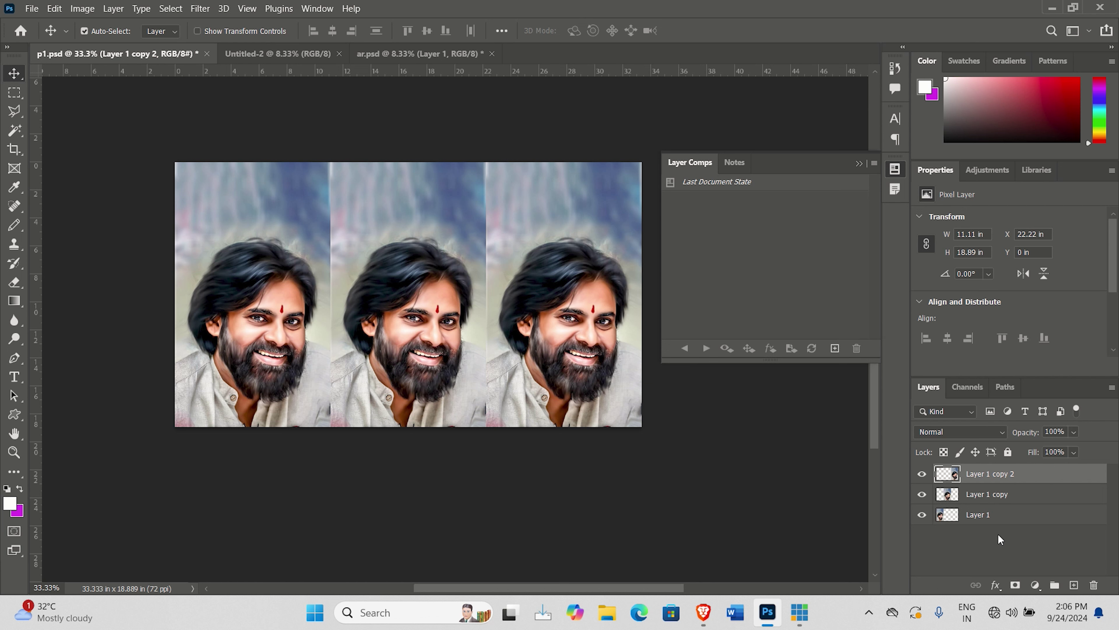
Save a layer comp named 'same', then add an empty Layer 2 on top
{"action": "left_click", "coordinate": [834, 349]}
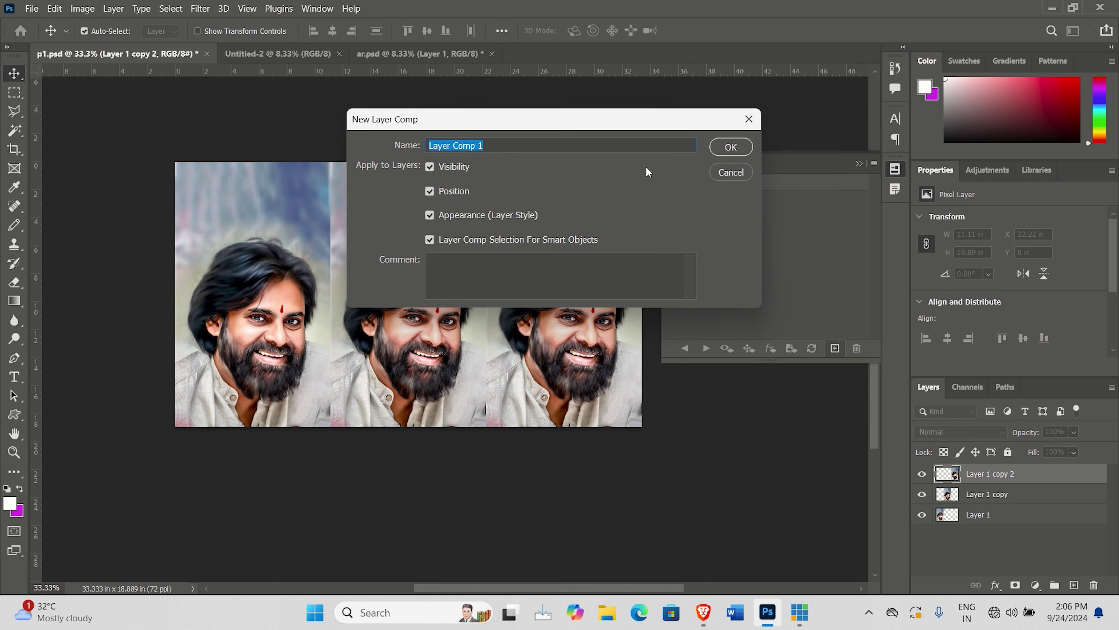
{"action": "type", "text": "same"}
{"action": "left_click", "coordinate": [729, 146]}
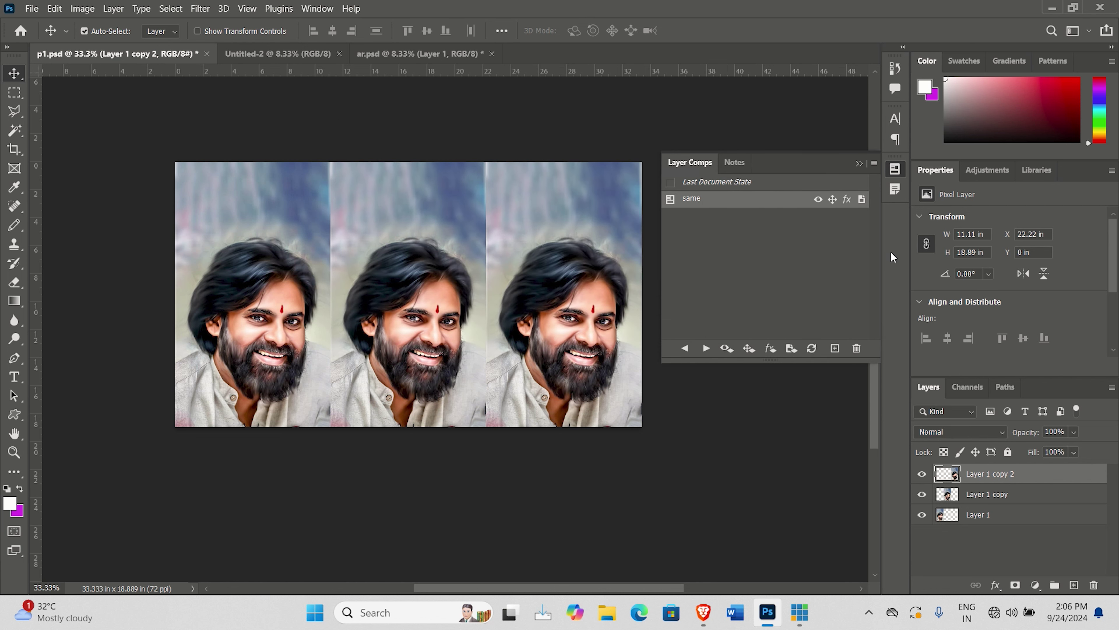
{"action": "left_click", "coordinate": [1074, 585]}
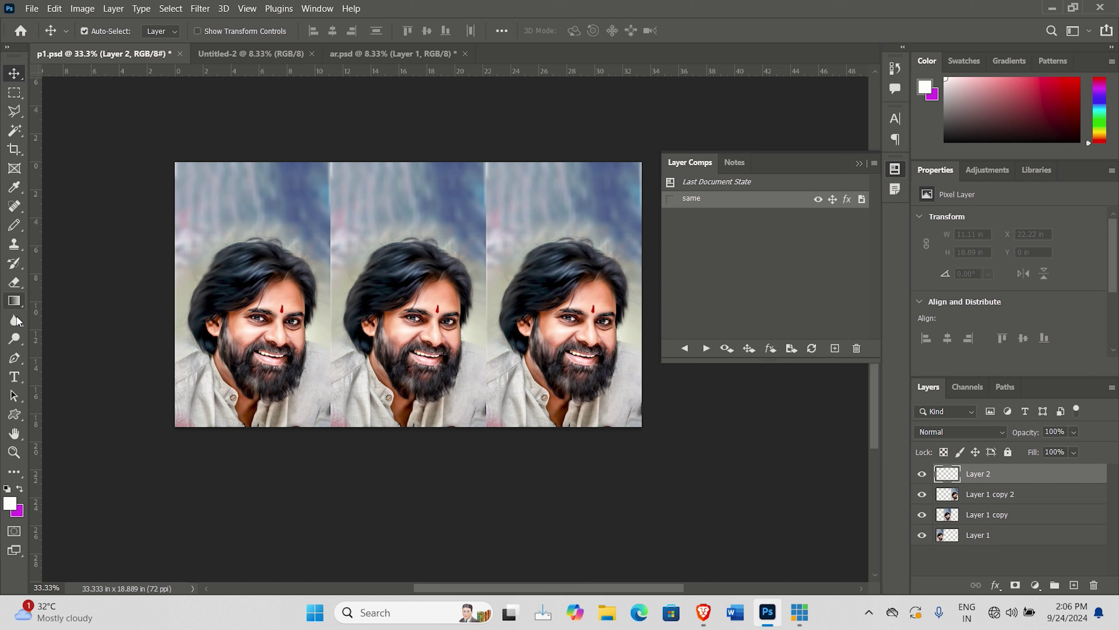
Type 'Powerstar' on the first panel and drag it fully inside the canvas
{"action": "left_click", "coordinate": [14, 379]}
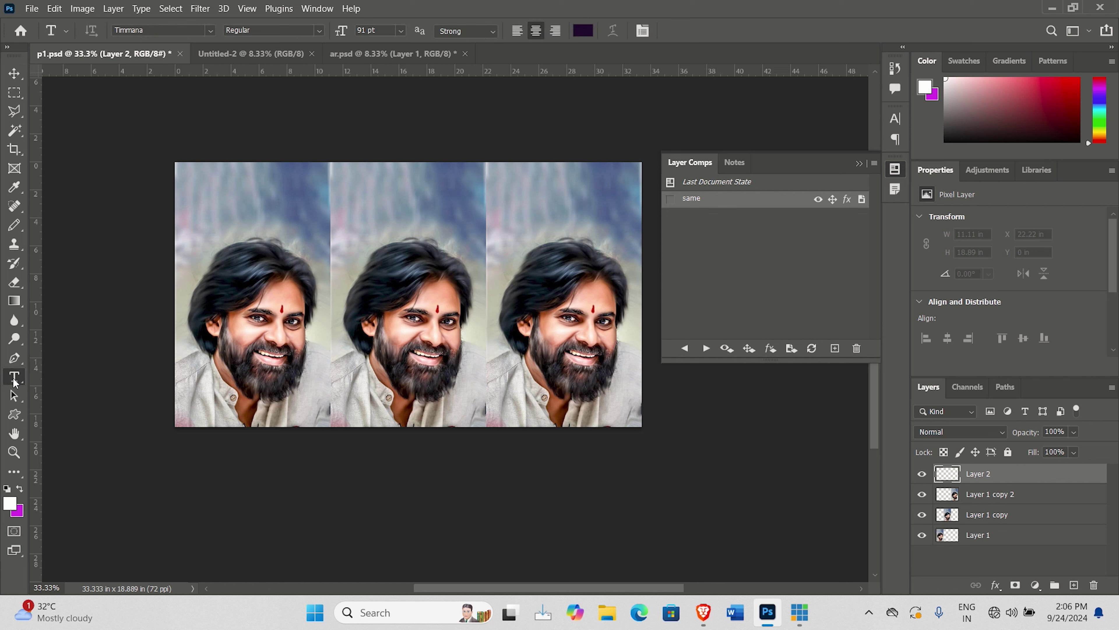
{"action": "left_click", "coordinate": [199, 186]}
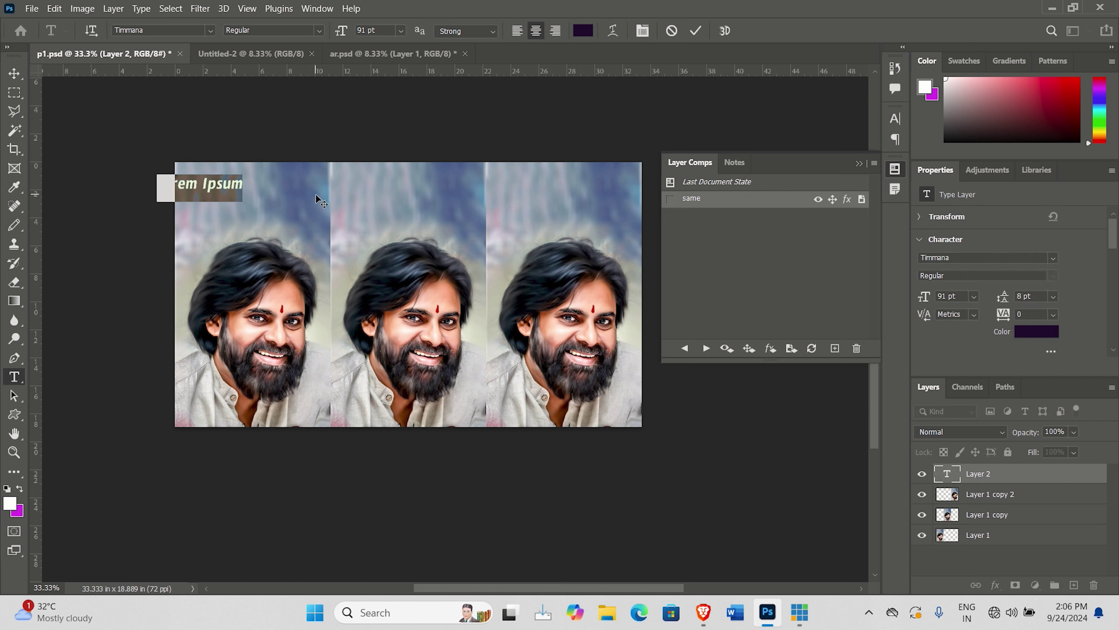
{"action": "type", "text": "Powersta"}
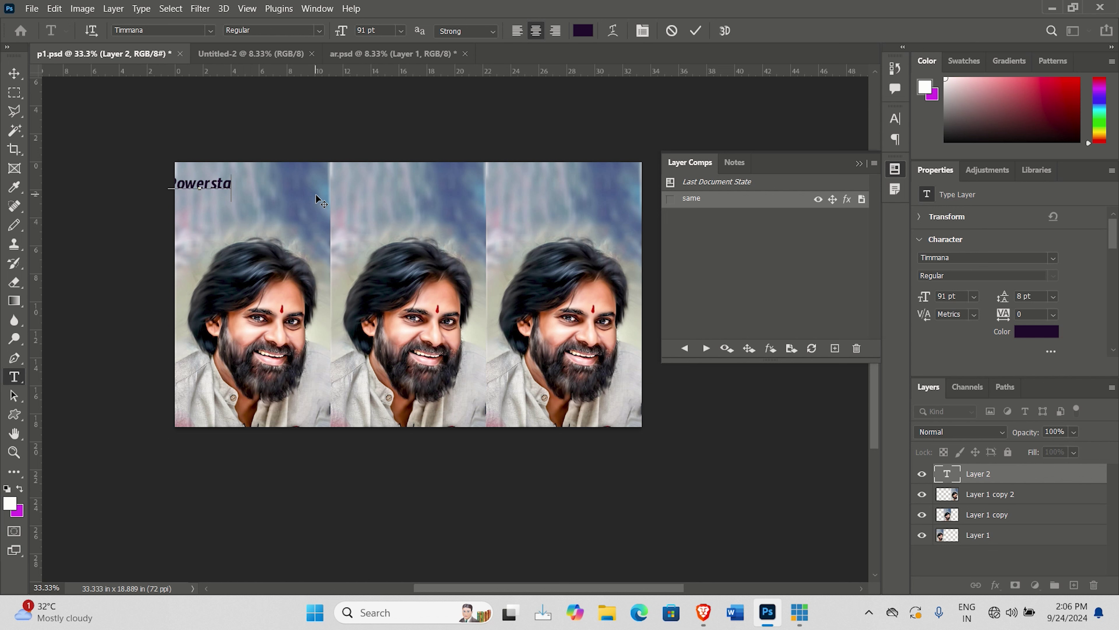
{"action": "type", "text": "r"}
{"action": "left_click_drag", "start_coordinate": [250, 225], "coordinate": [291, 228]}
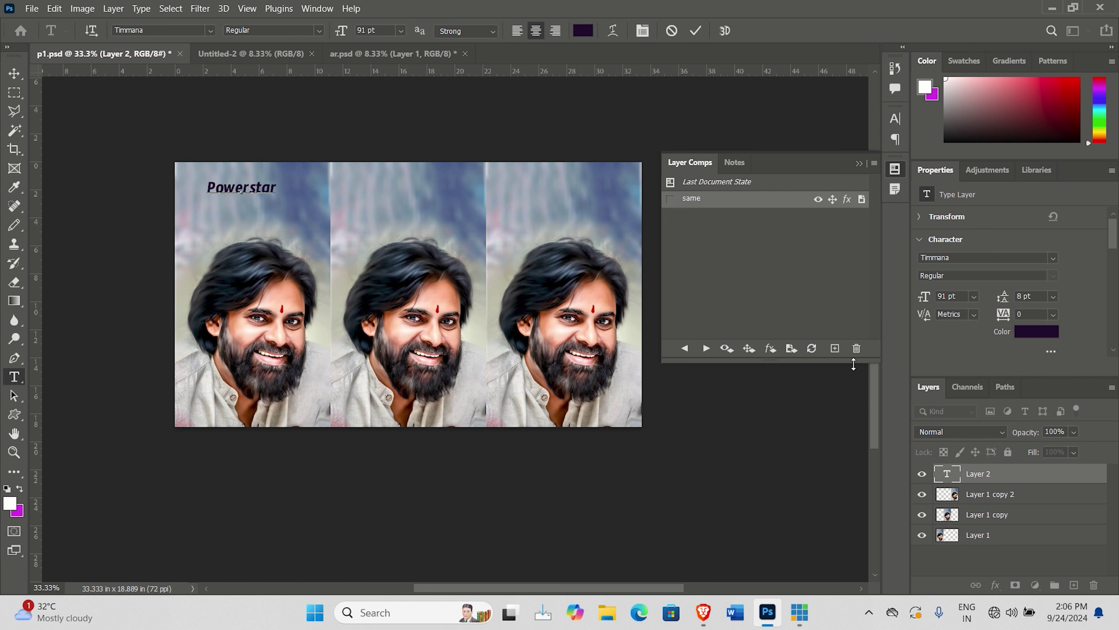
Save a layer comp named 'text 1' and start a text caption on the second panel
{"action": "left_click", "coordinate": [835, 348]}
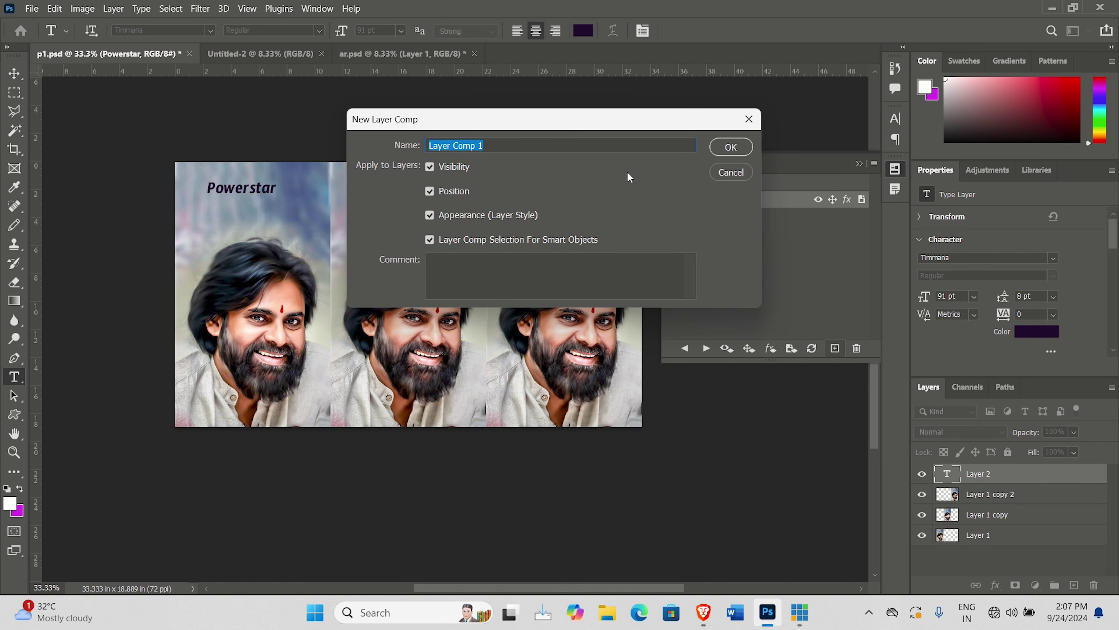
{"action": "type", "text": "text"}
{"action": "type", "text": " 1"}
{"action": "left_click", "coordinate": [728, 143]}
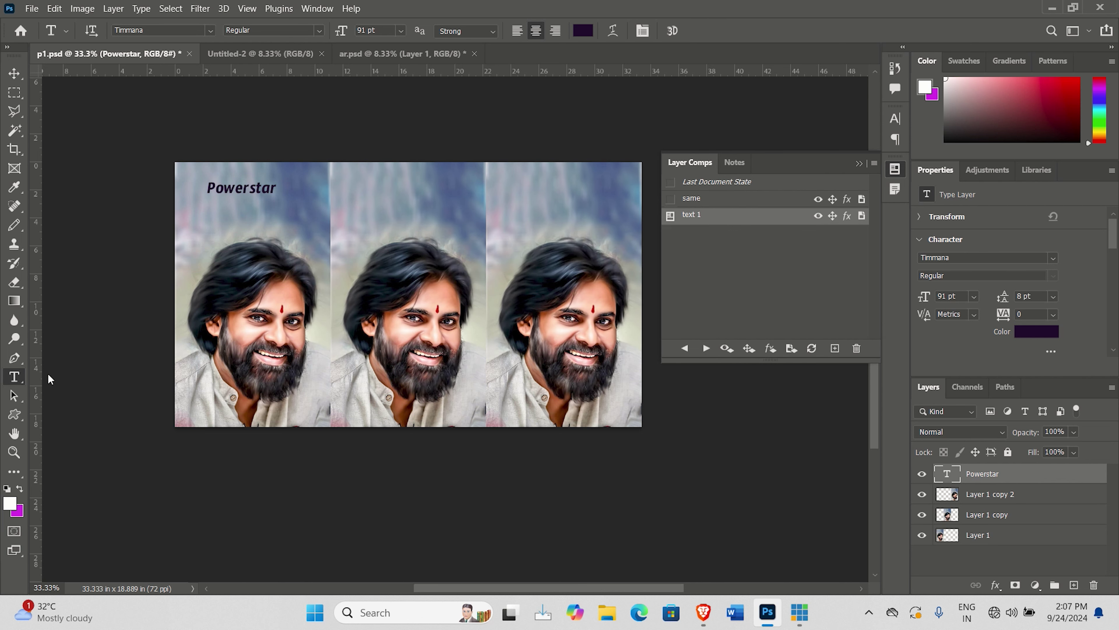
{"action": "left_click", "coordinate": [349, 188]}
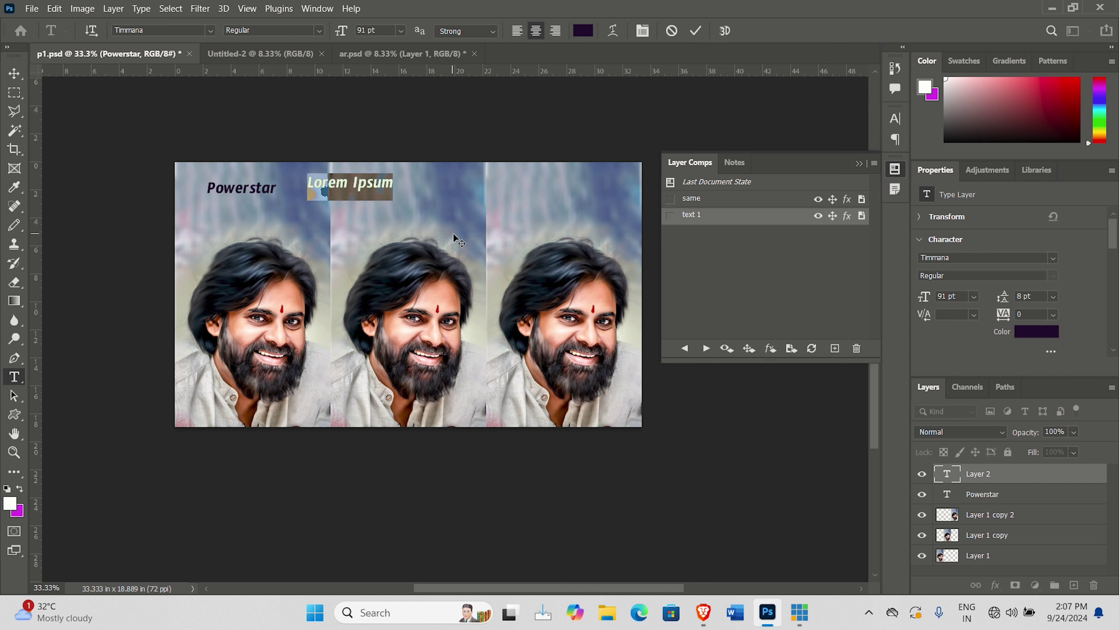
Caption the second panel 'Pawan' and position the text above the portrait
{"action": "type", "text": "Pawan"}
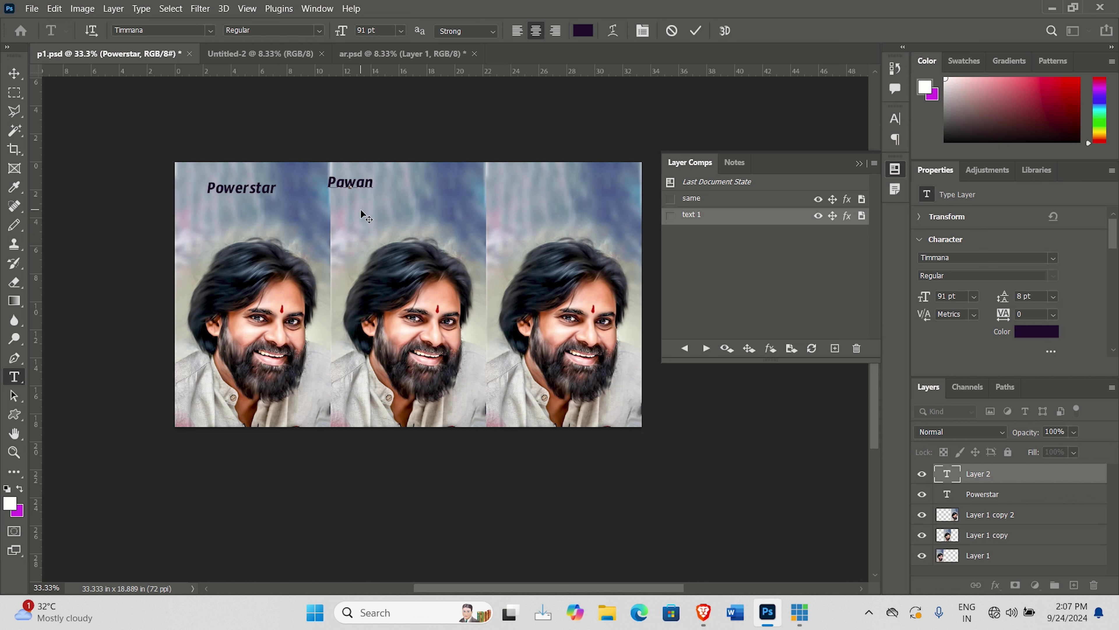
{"action": "left_click_drag", "start_coordinate": [364, 212], "coordinate": [420, 226]}
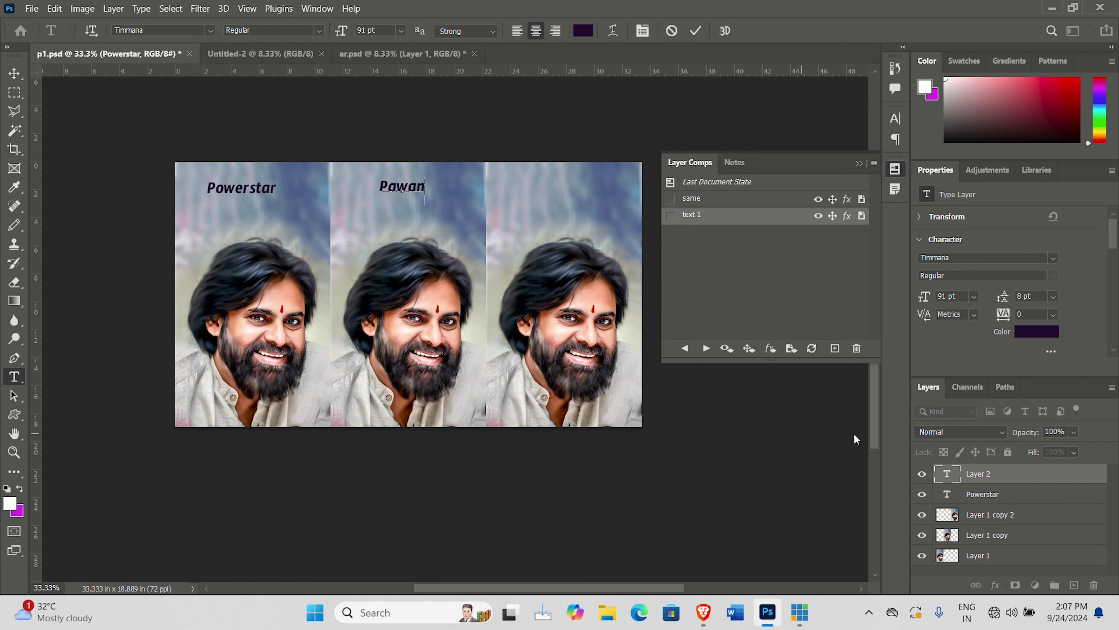
Save a layer comp named 'text 2' and place a new type layer on the third panel
{"action": "left_click", "coordinate": [834, 349]}
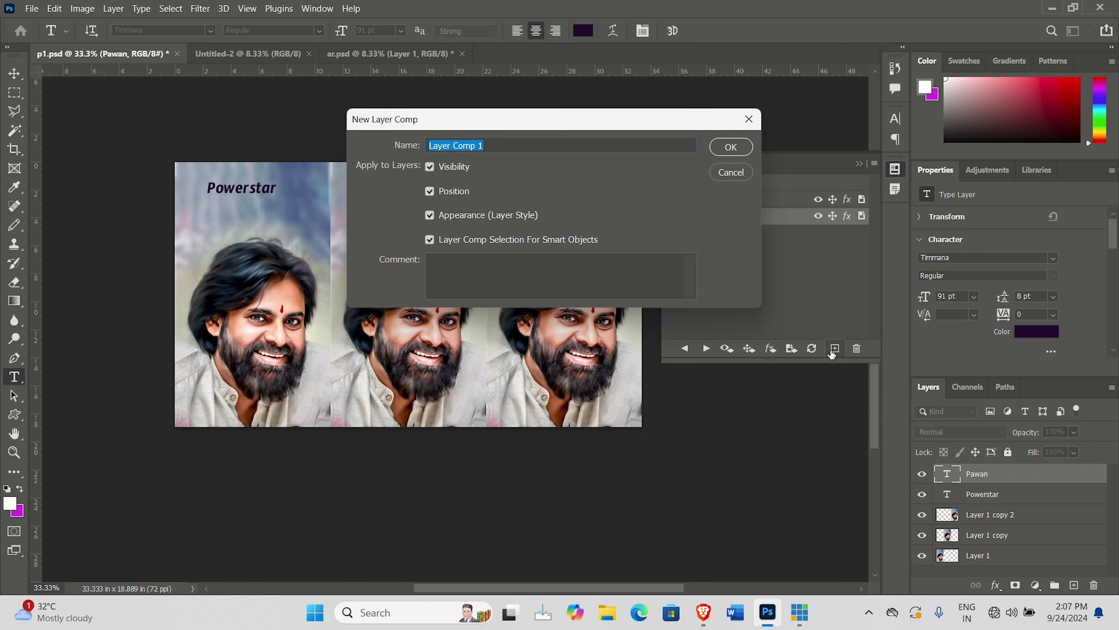
{"action": "type", "text": "tex"}
{"action": "type", "text": "t 2"}
{"action": "left_click", "coordinate": [729, 147]}
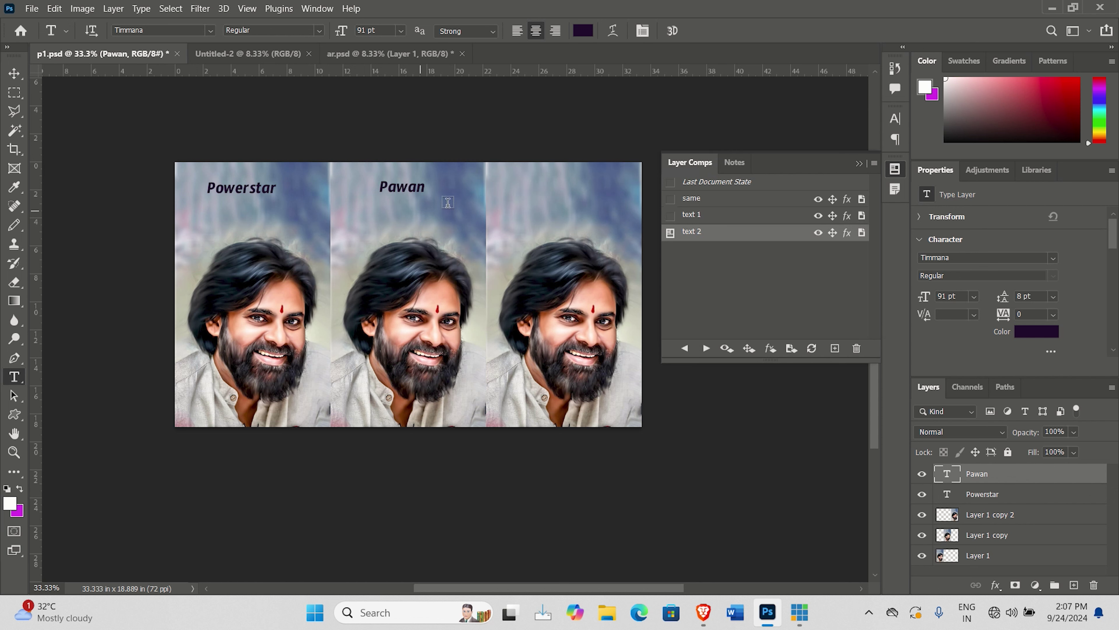
{"action": "left_click", "coordinate": [519, 190]}
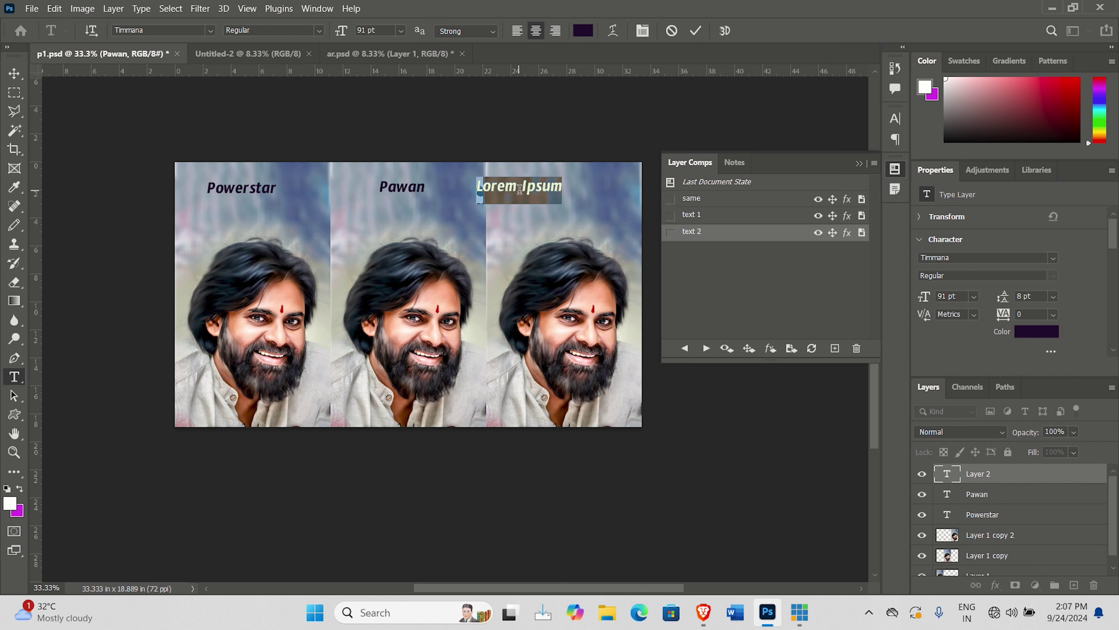
Replace the third panel's placeholder with 'Kalyan' and position it above the portrait
{"action": "key", "text": "BackSpace"}
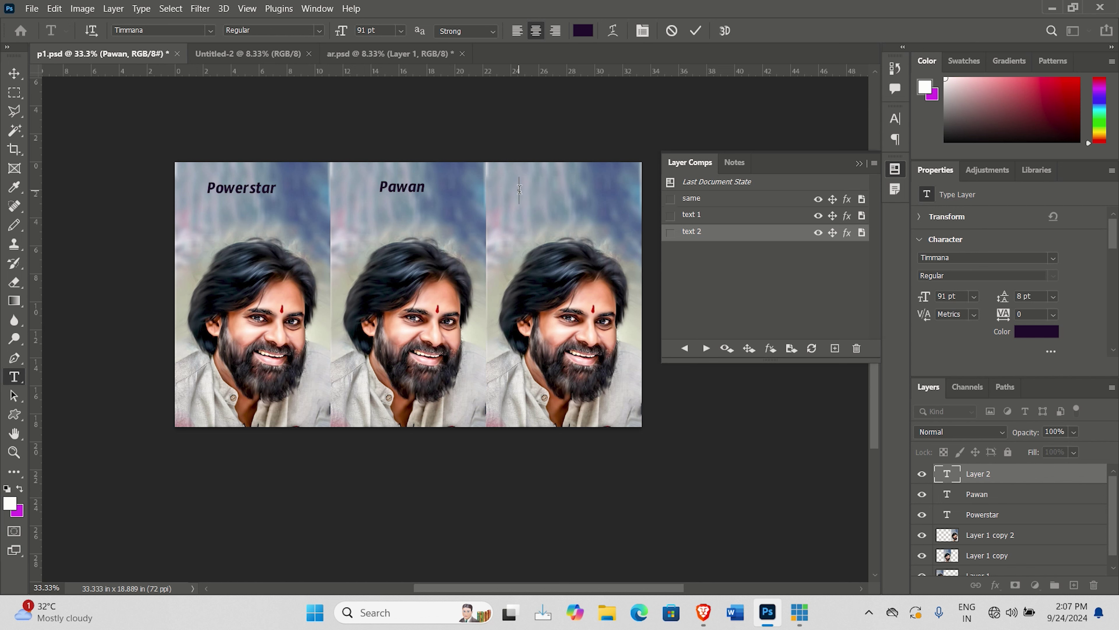
{"action": "type", "text": "Kalyam"}
{"action": "key", "text": "BackSpace"}
{"action": "type", "text": "n"}
{"action": "left_click_drag", "start_coordinate": [528, 228], "coordinate": [564, 228]}
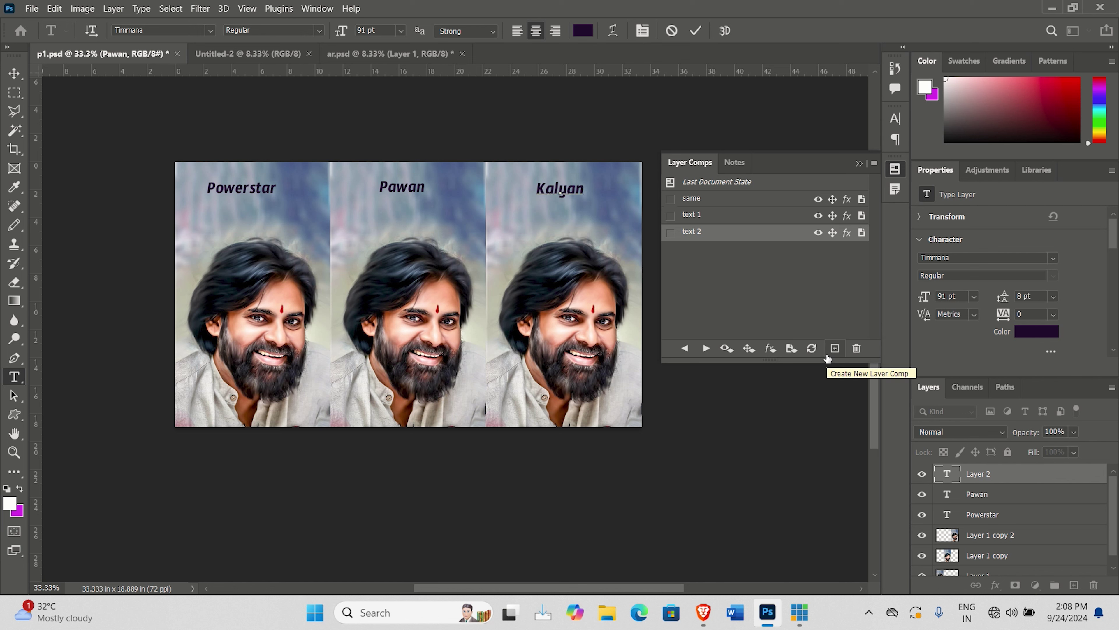
{"action": "left_click", "coordinate": [834, 349]}
Save a layer comp named 'text3' capturing all three captions
{"action": "left_click", "coordinate": [835, 349]}
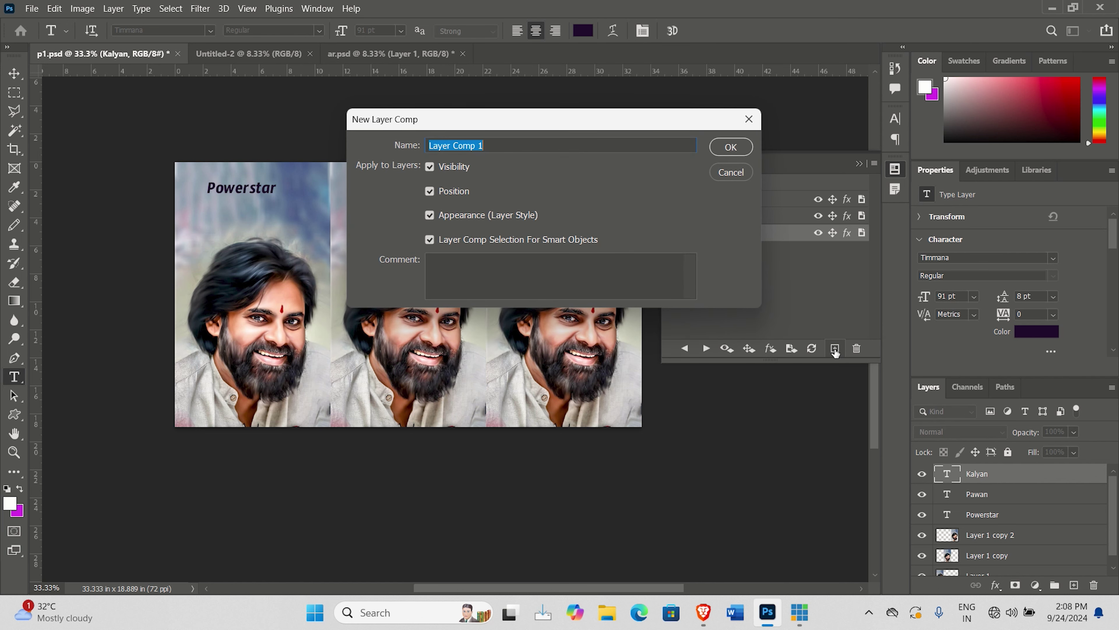
{"action": "type", "text": "text3"}
{"action": "left_click", "coordinate": [734, 151]}
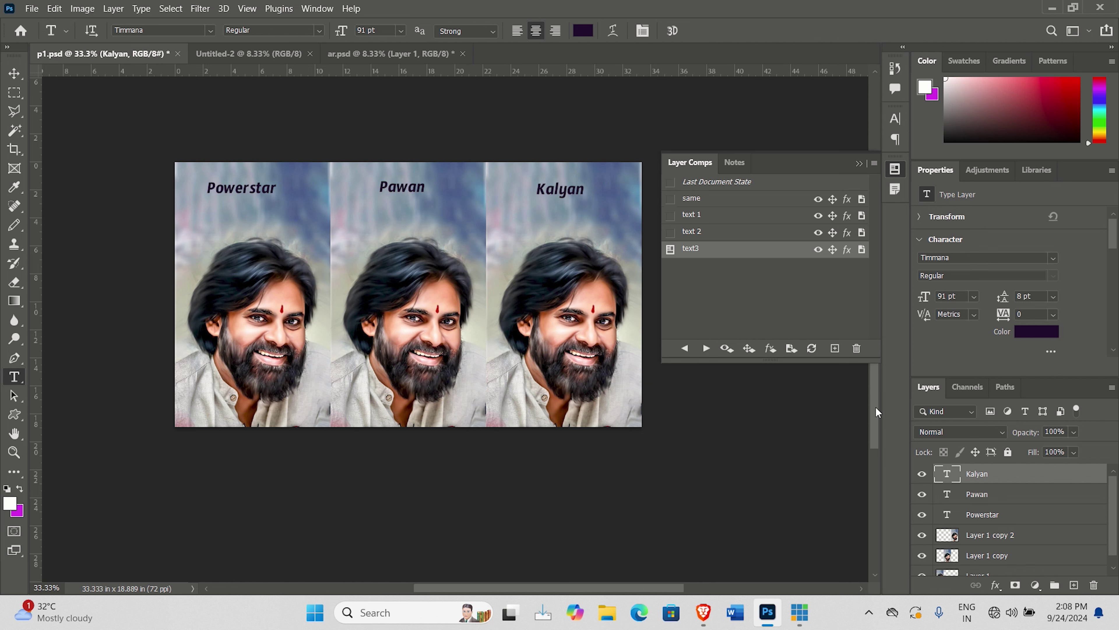
{"action": "scroll", "coordinate": [943, 554], "scroll_direction": "down", "scroll_amount": 1}
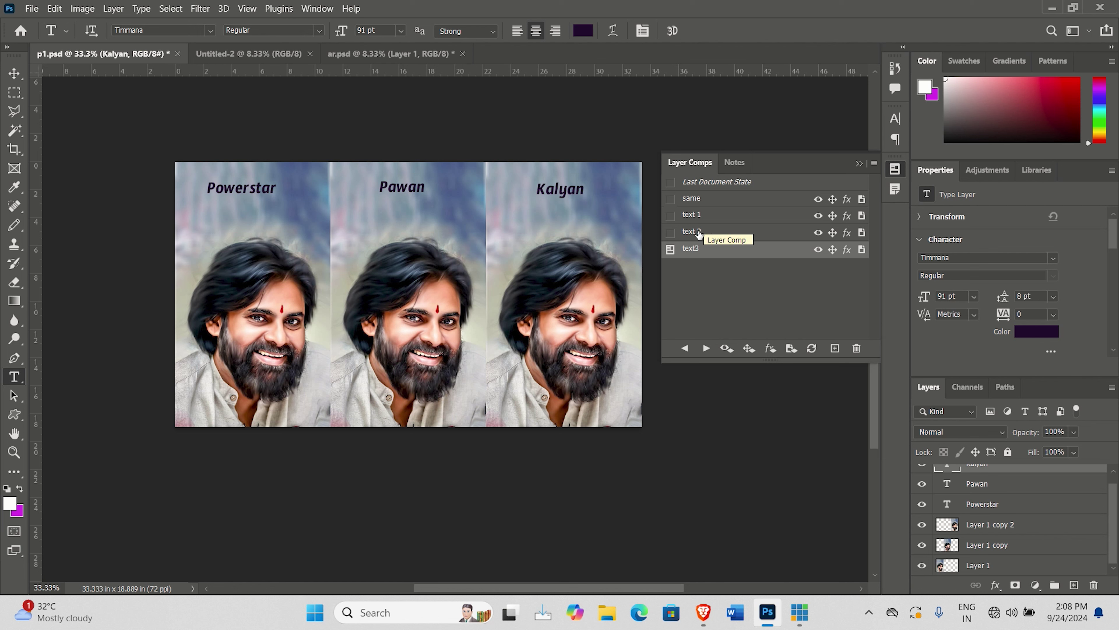
{"action": "left_click", "coordinate": [691, 199]}
{"action": "double_click", "coordinate": [698, 199]}
{"action": "key", "text": "Return"}
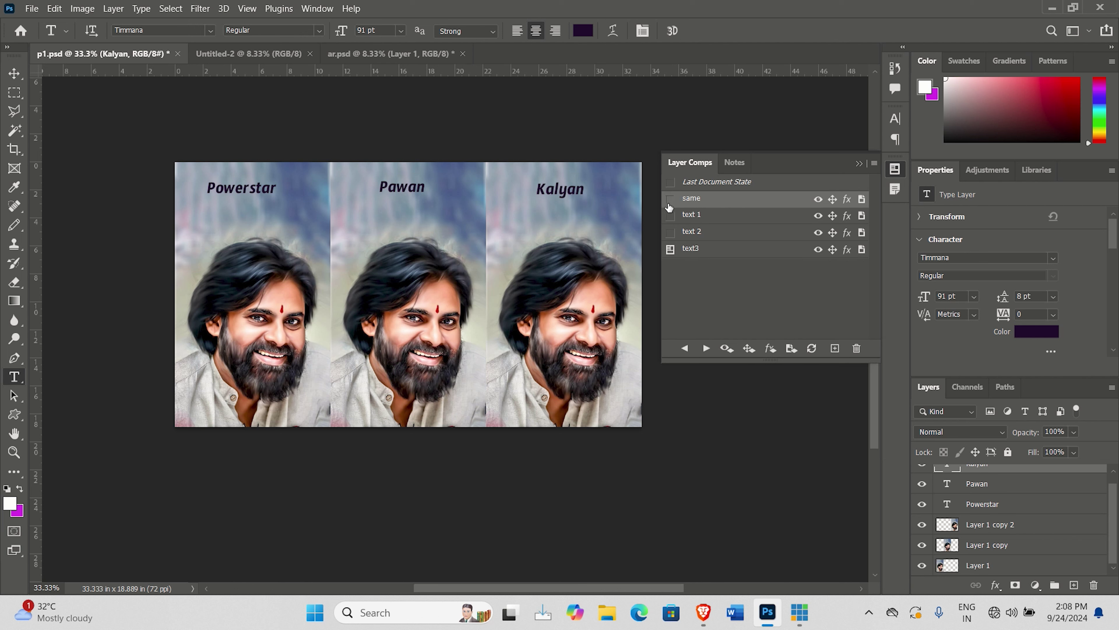
{"action": "left_click", "coordinate": [670, 200]}
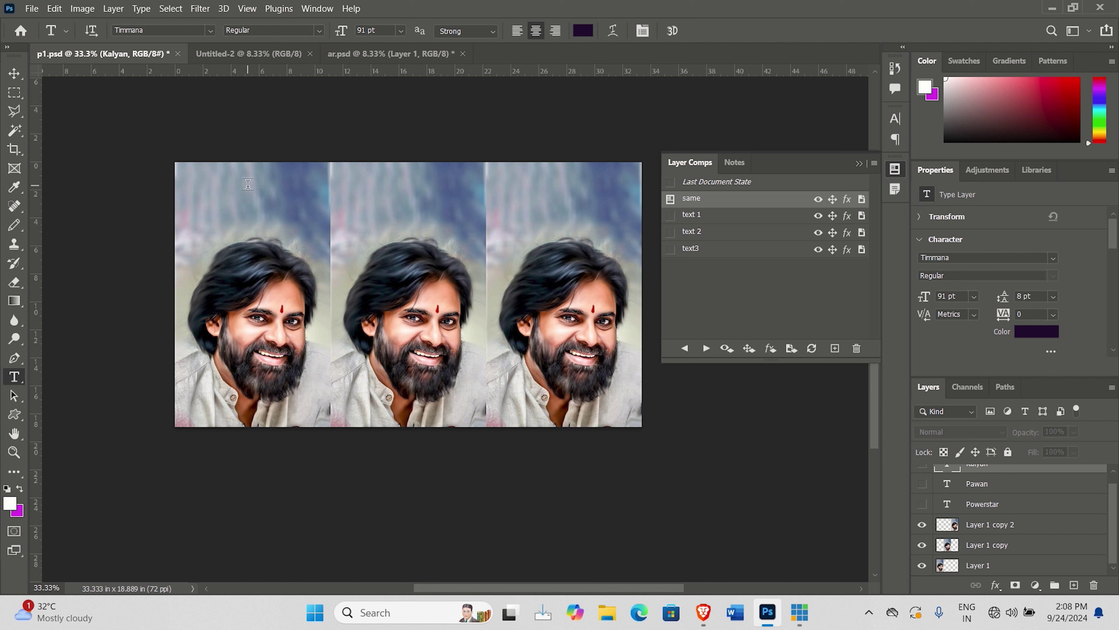
{"action": "left_click", "coordinate": [670, 215]}
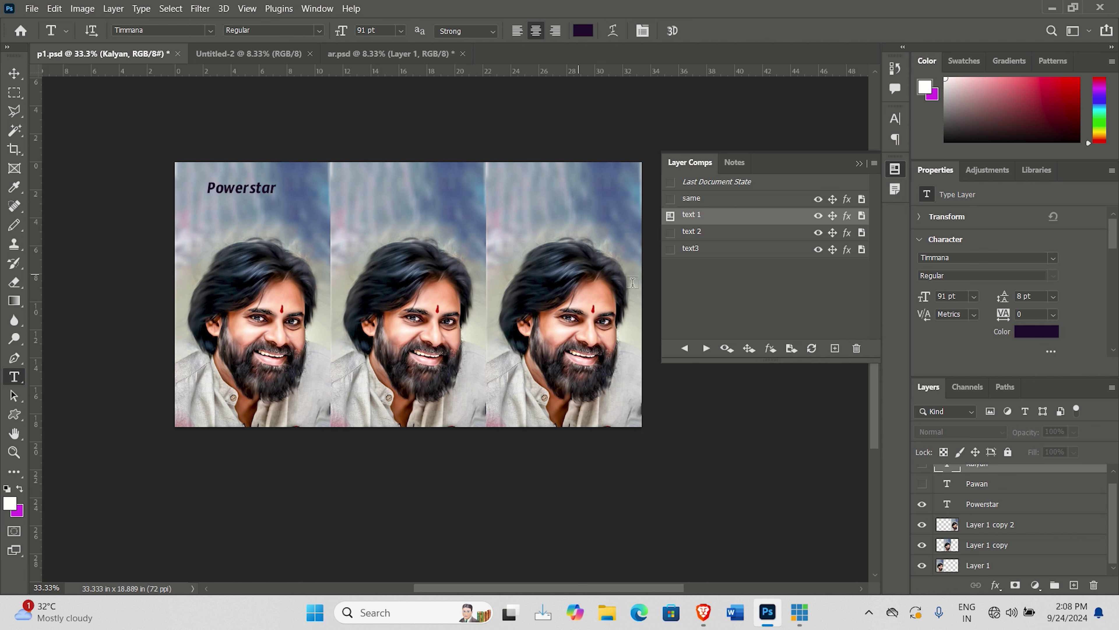
{"action": "left_click", "coordinate": [670, 234]}
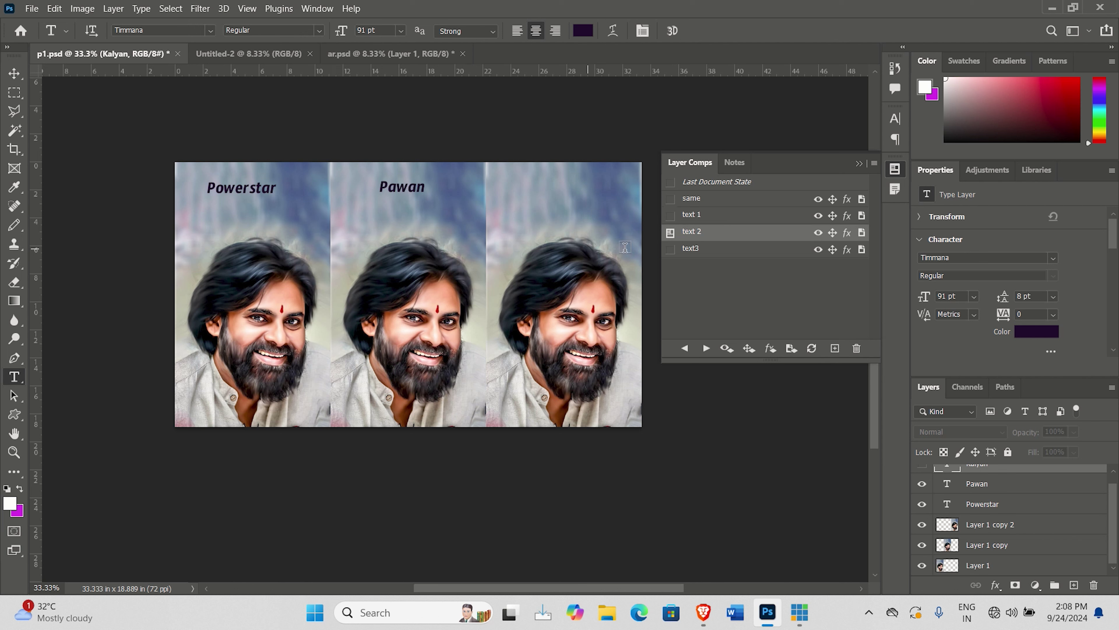
{"action": "left_click", "coordinate": [670, 250]}
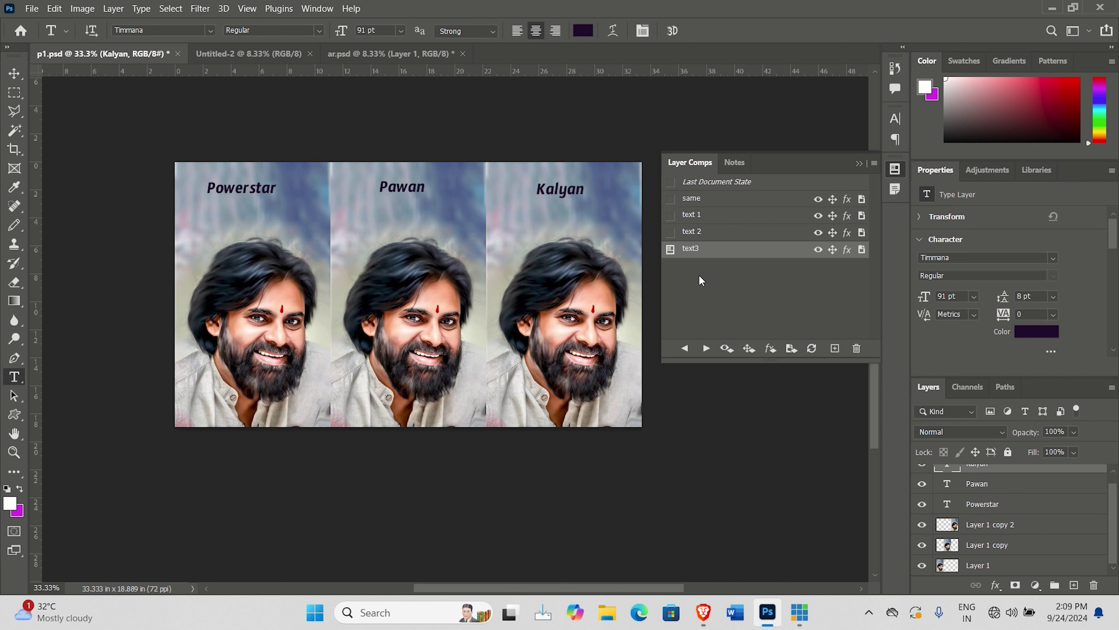
{"action": "left_click", "coordinate": [31, 10]}
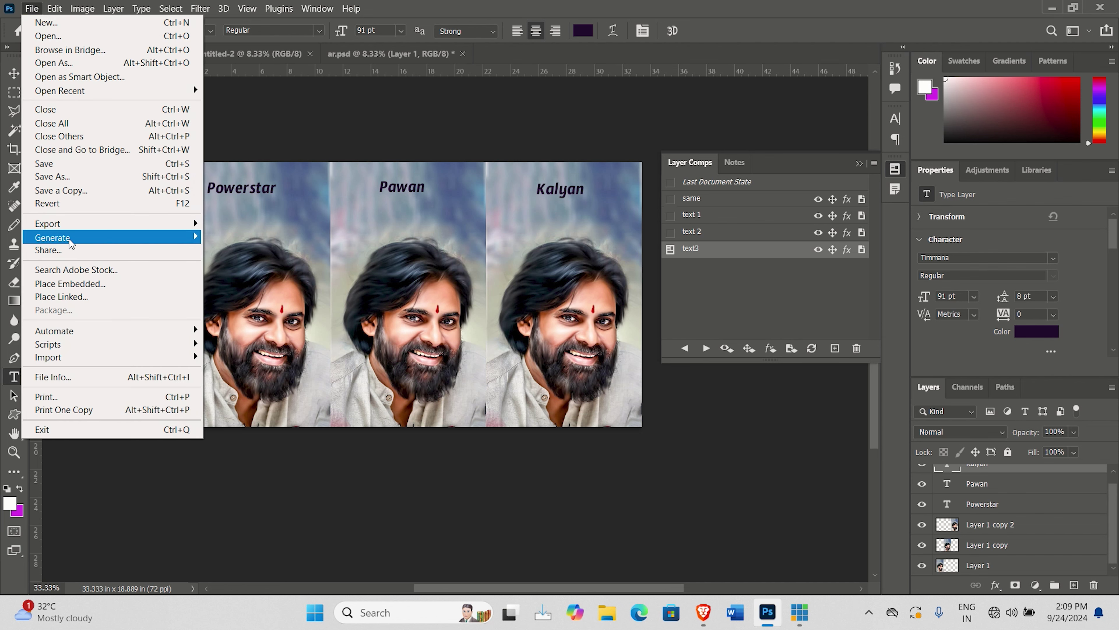
{"action": "mouse_move", "coordinate": [47, 224]}
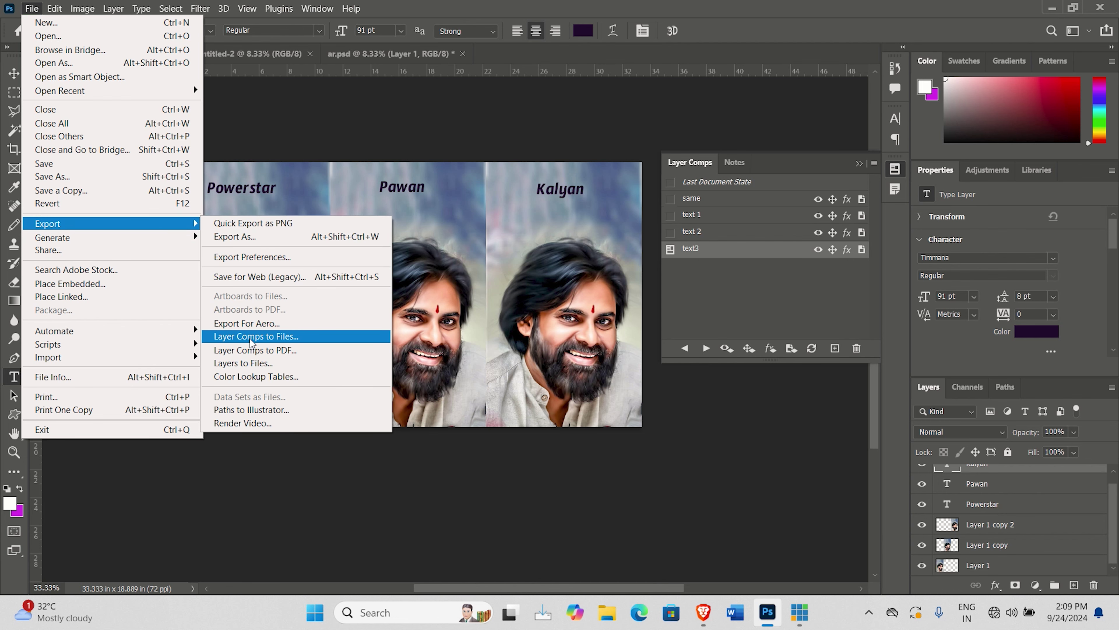
Set Layer Comps To Files to export selected comps only as PSD files
{"action": "left_click", "coordinate": [250, 339]}
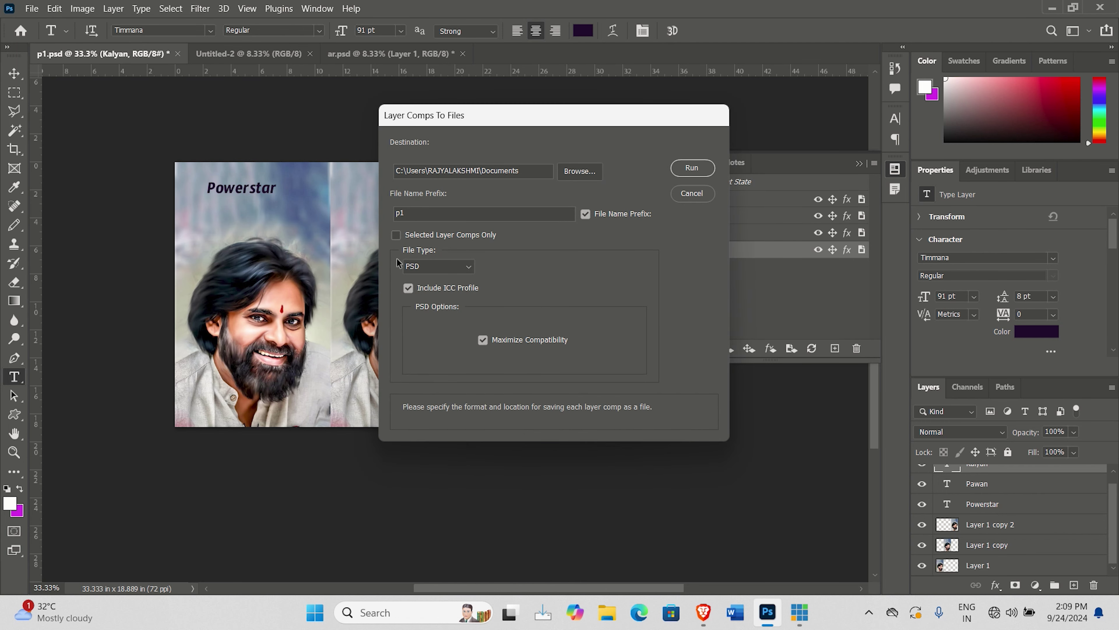
{"action": "left_click_drag", "start_coordinate": [473, 110], "coordinate": [253, 127]}
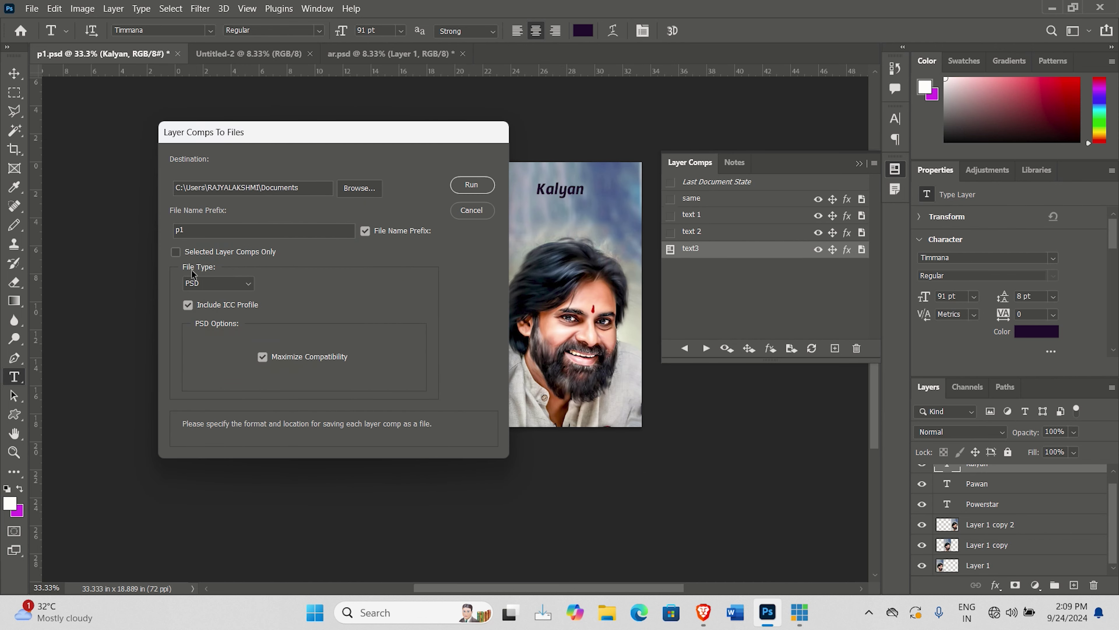
{"action": "left_click", "coordinate": [223, 253]}
{"action": "left_click", "coordinate": [250, 285]}
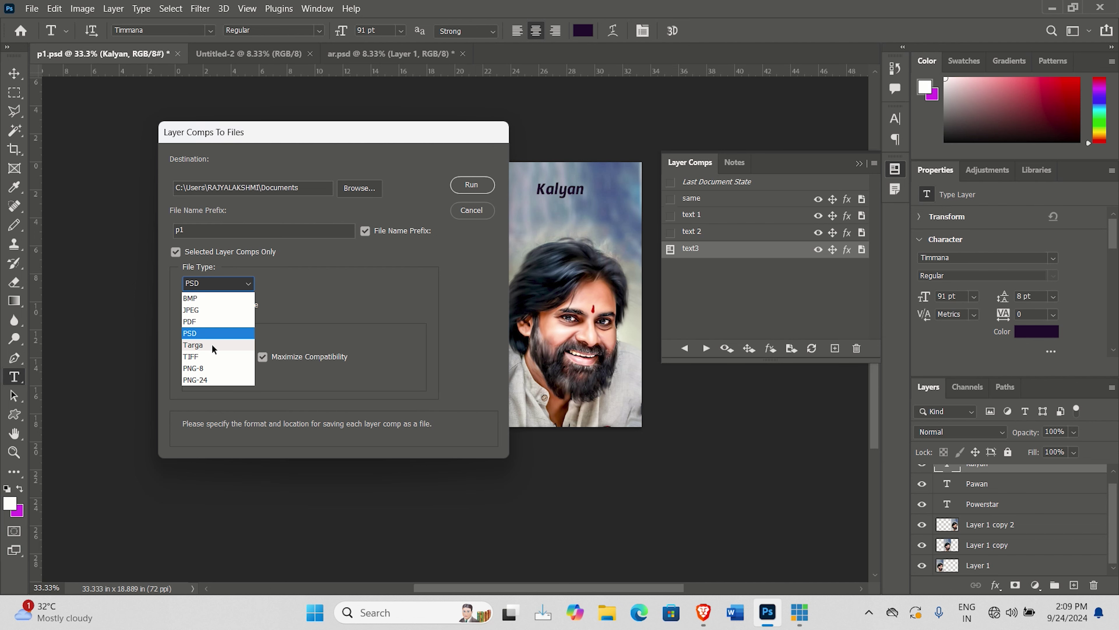
{"action": "left_click", "coordinate": [377, 278]}
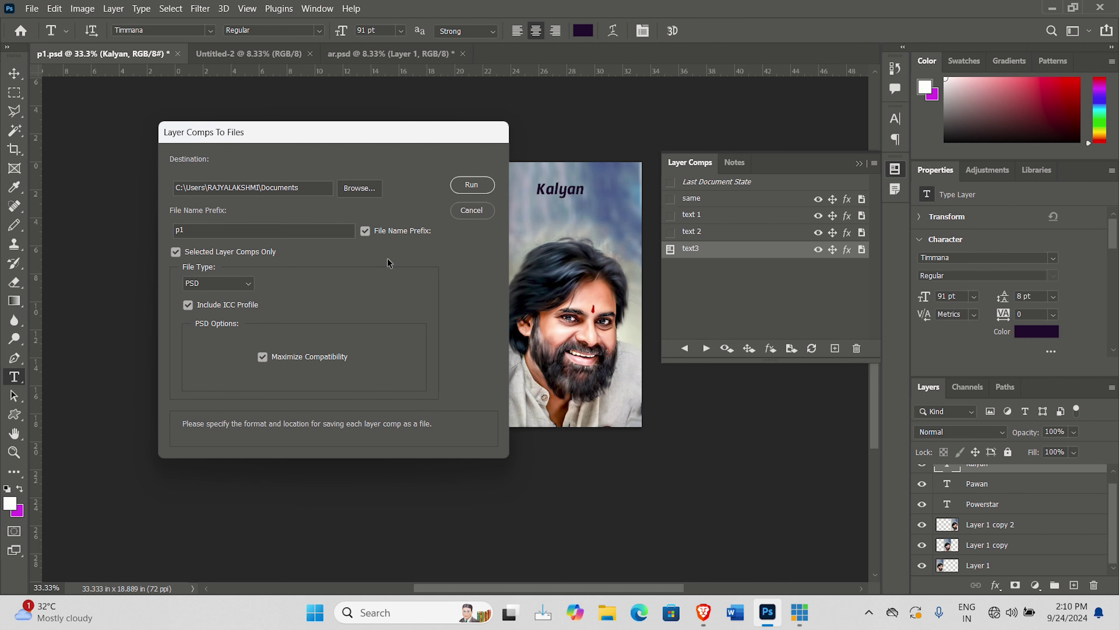
{"action": "left_click", "coordinate": [369, 189]}
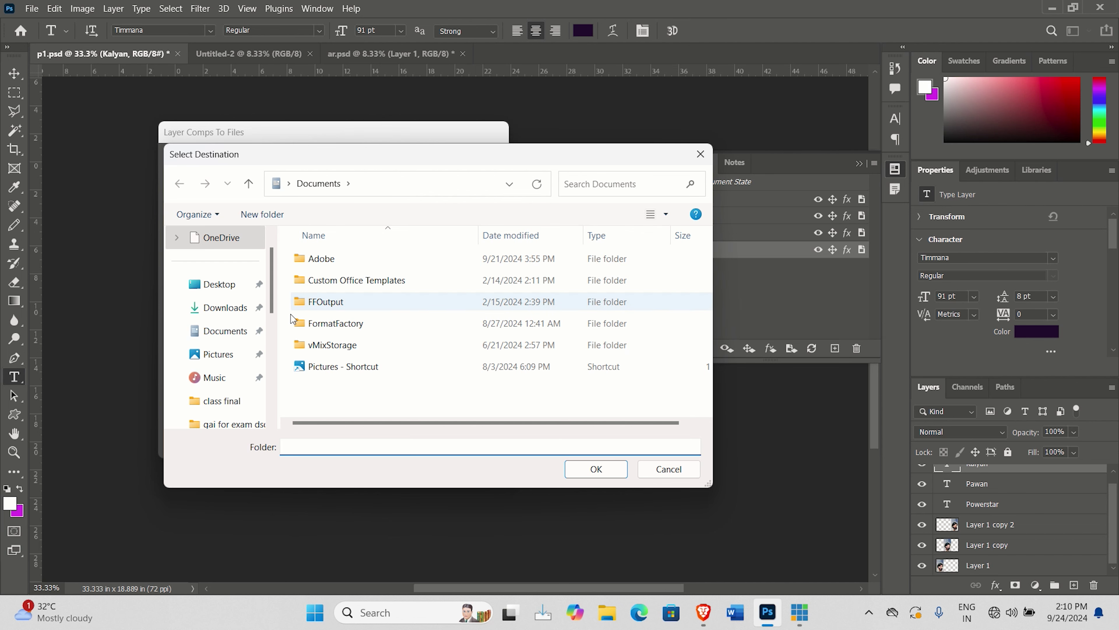
Export the selected comp as a PSD with prefix p1 to the Desktop
{"action": "left_click", "coordinate": [225, 291]}
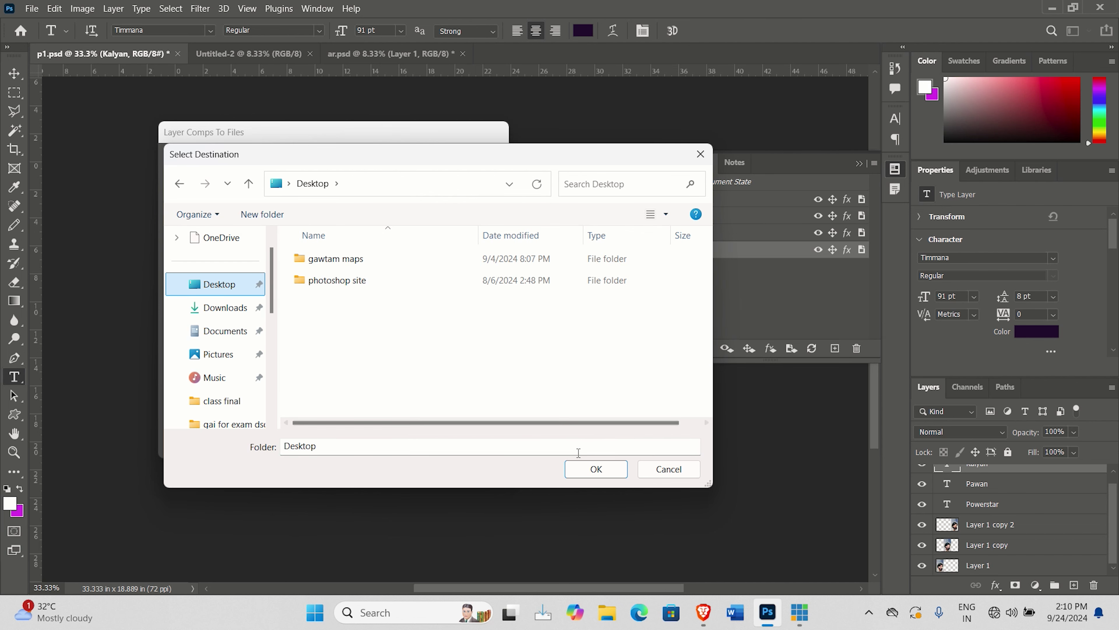
{"action": "left_click", "coordinate": [587, 473]}
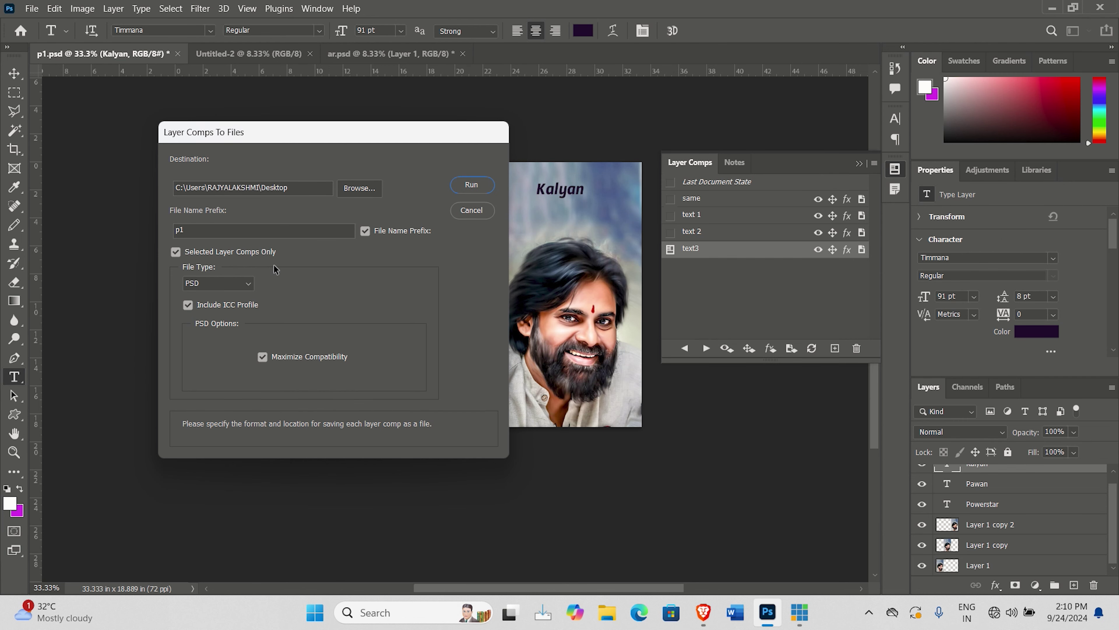
{"action": "left_click", "coordinate": [475, 186]}
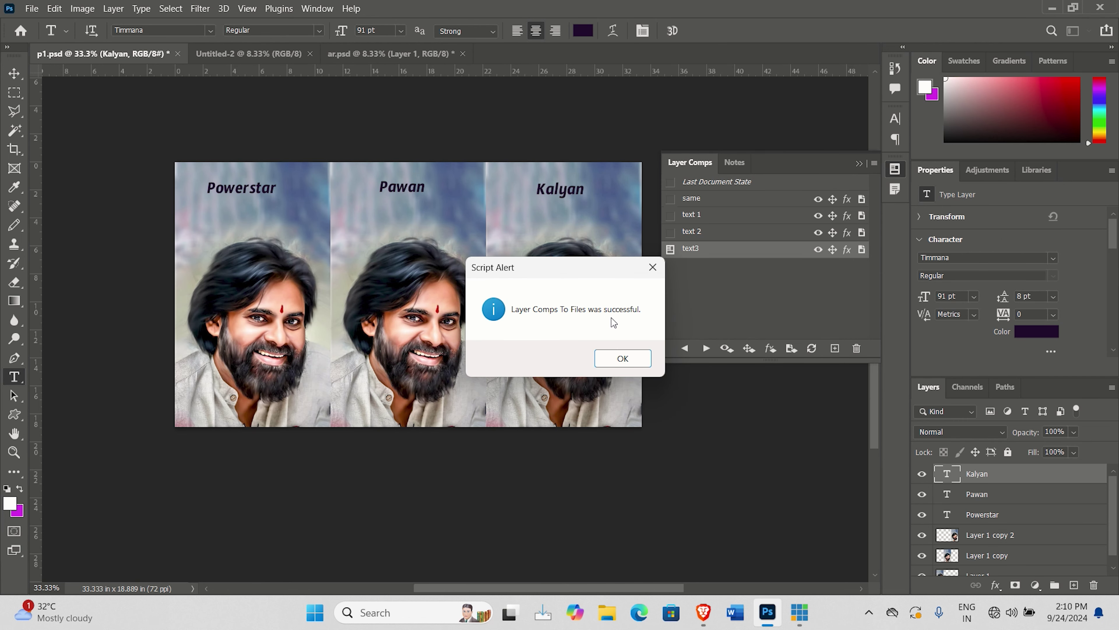
Apply the text-free 'same' layer comp
{"action": "left_click", "coordinate": [624, 359]}
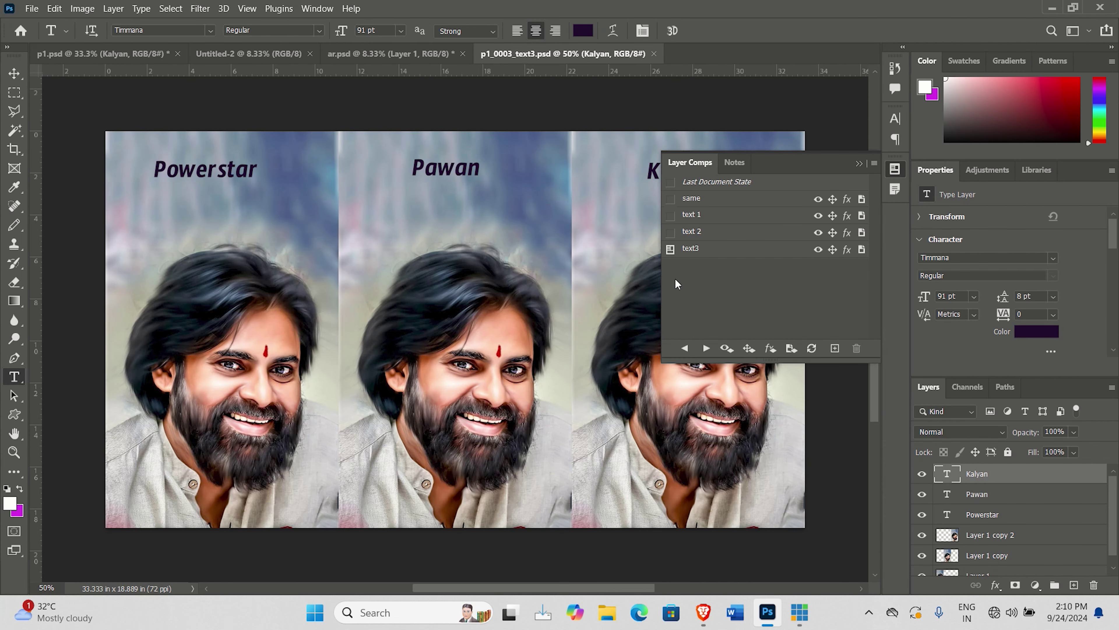
{"action": "left_click", "coordinate": [670, 233]}
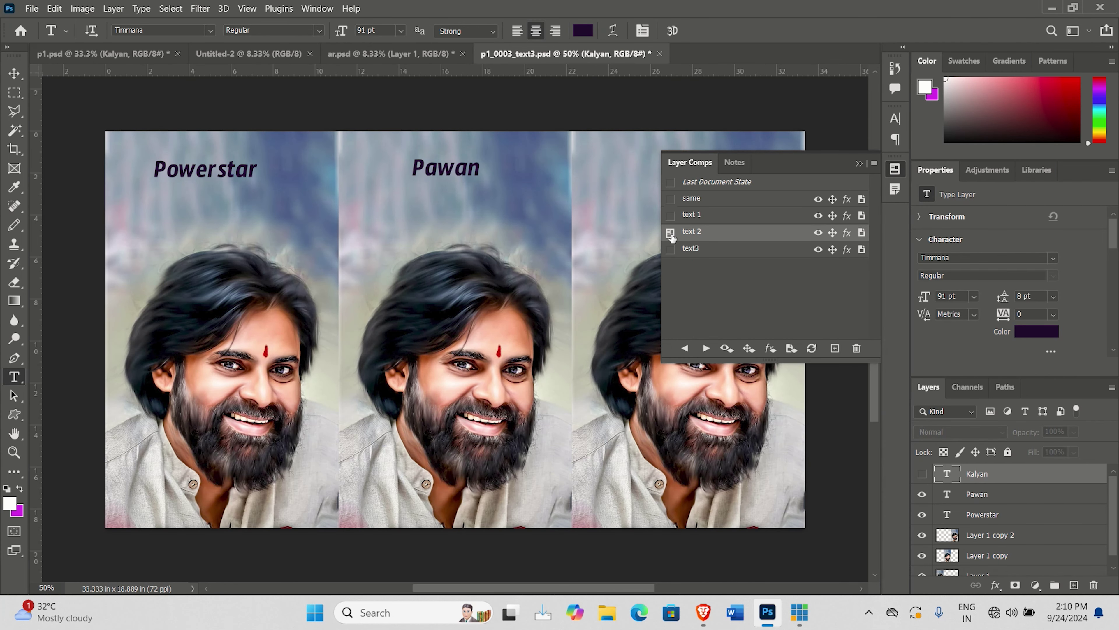
{"action": "left_click", "coordinate": [670, 200]}
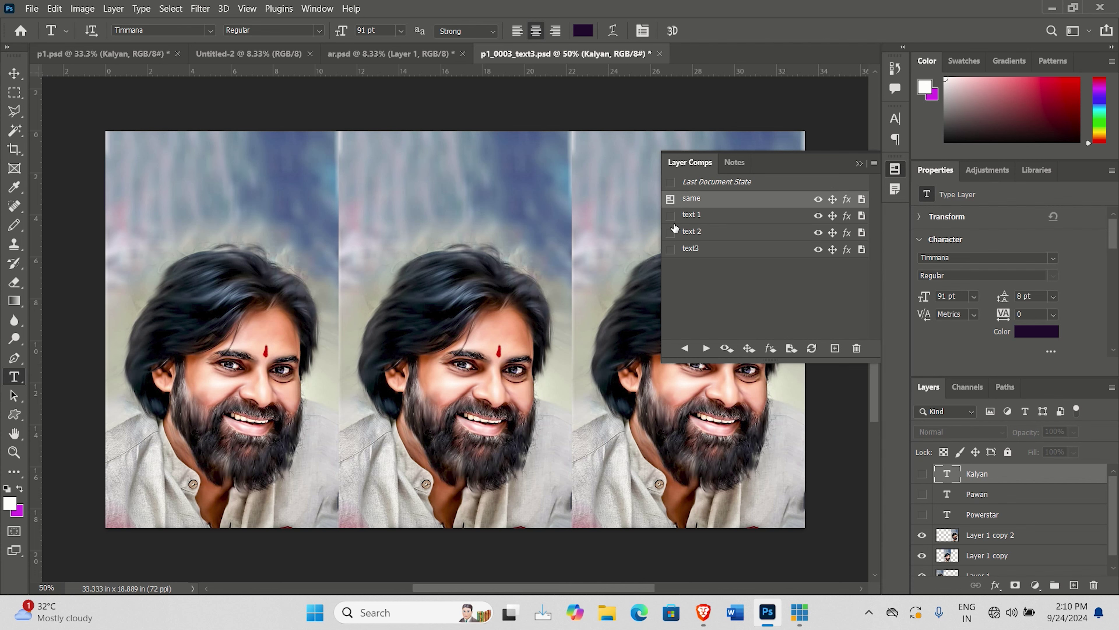
Export the comp to the Desktop with prefix p2 and open p2_0000_same.psd
{"action": "left_click", "coordinate": [31, 9]}
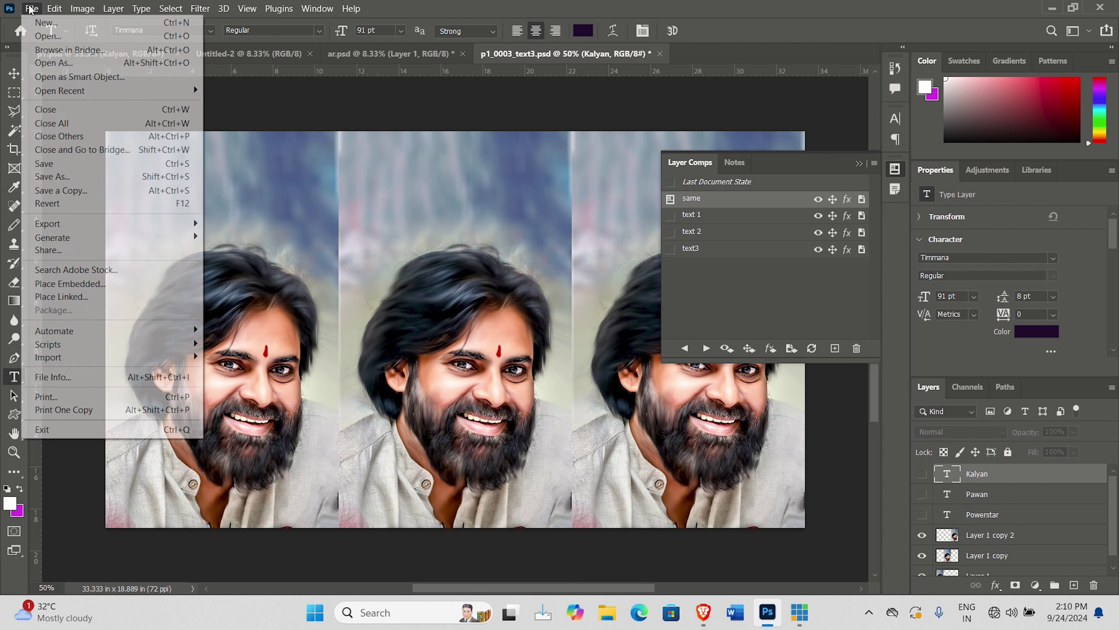
{"action": "mouse_move", "coordinate": [48, 224]}
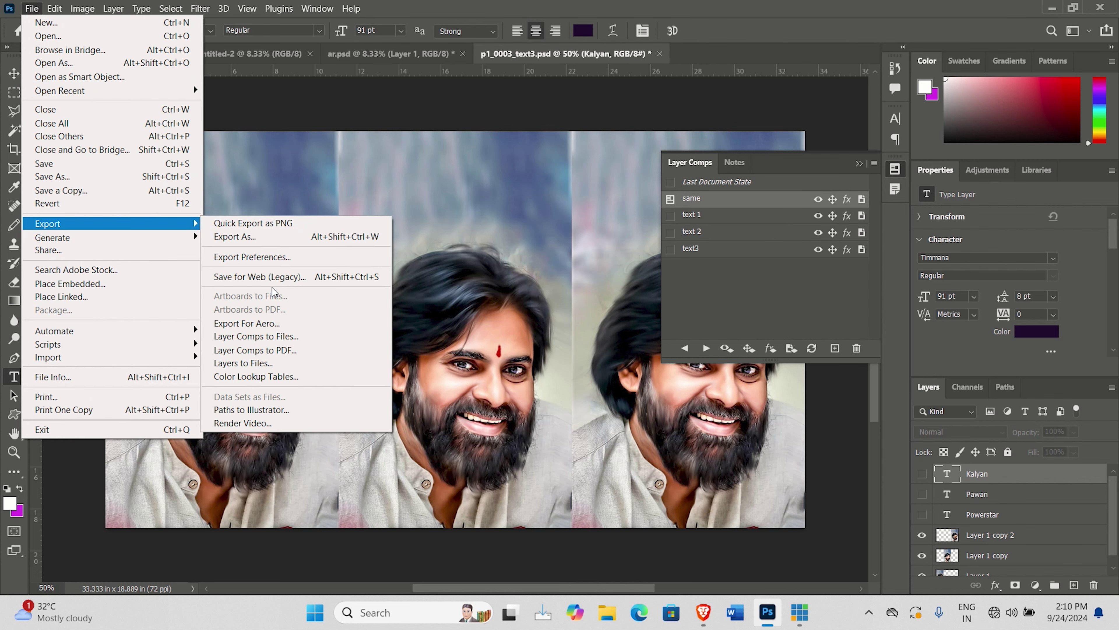
{"action": "left_click", "coordinate": [263, 338]}
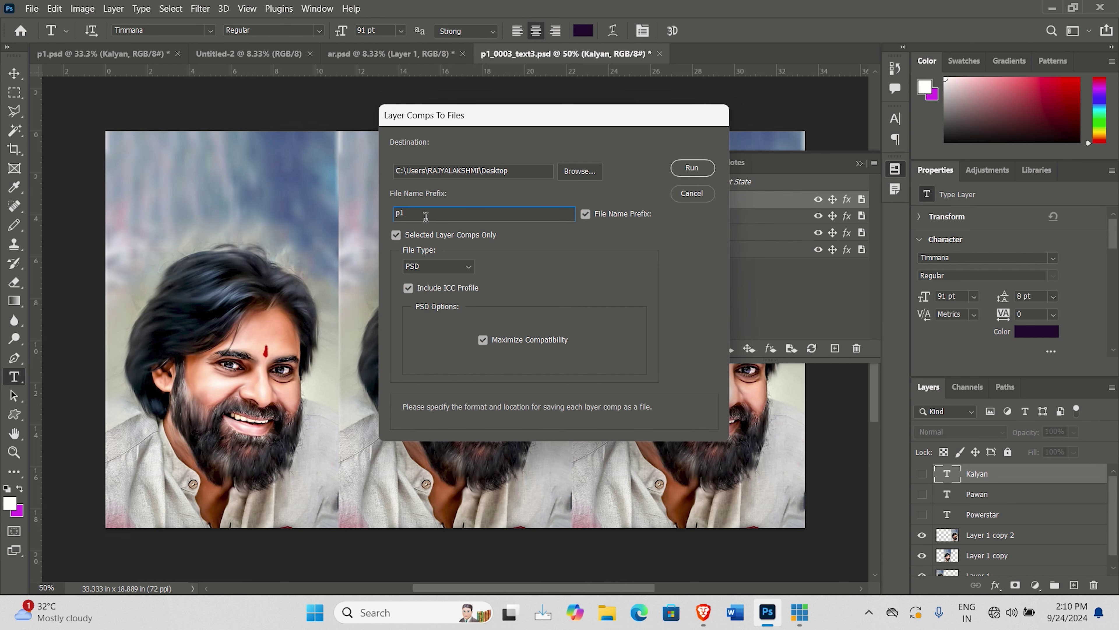
{"action": "type", "text": "2"}
{"action": "left_click", "coordinate": [704, 169]}
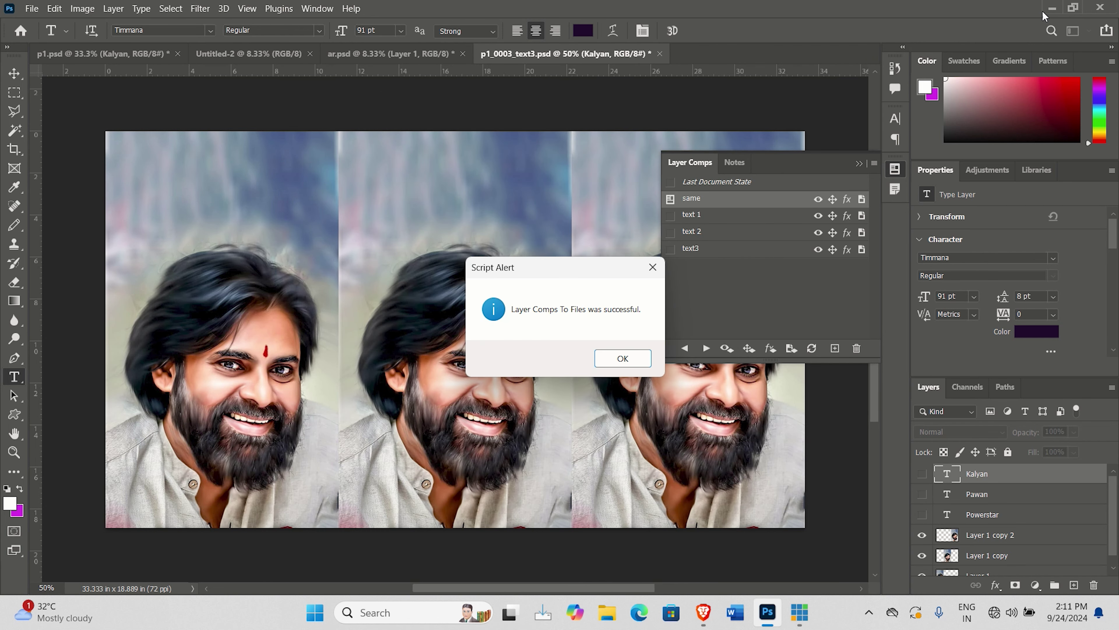
{"action": "left_click", "coordinate": [639, 359]}
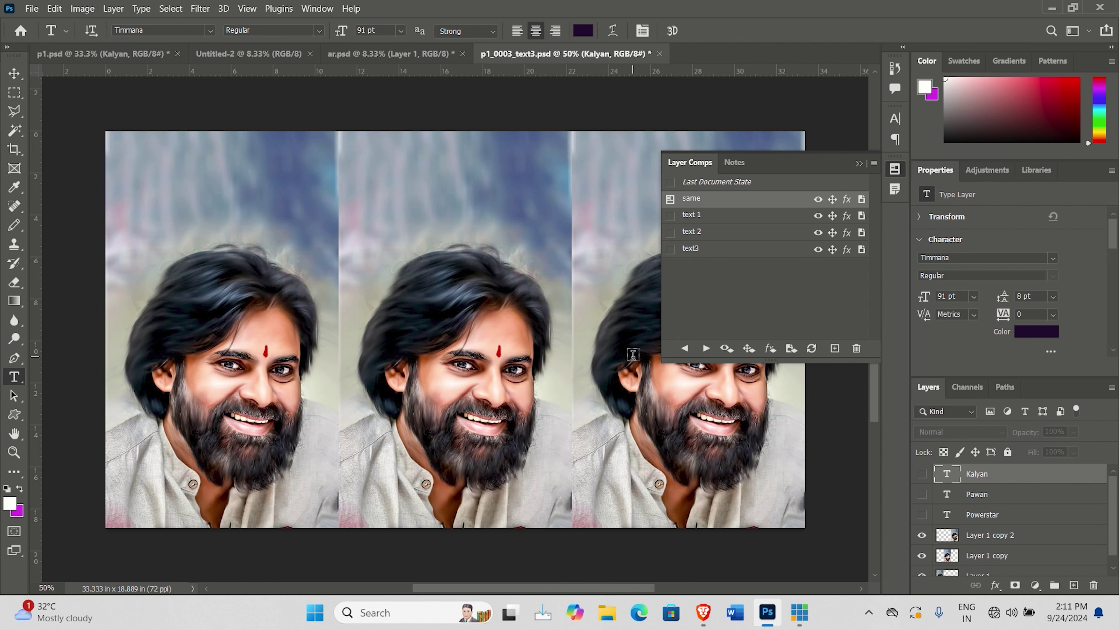
{"action": "key", "text": "super+d"}
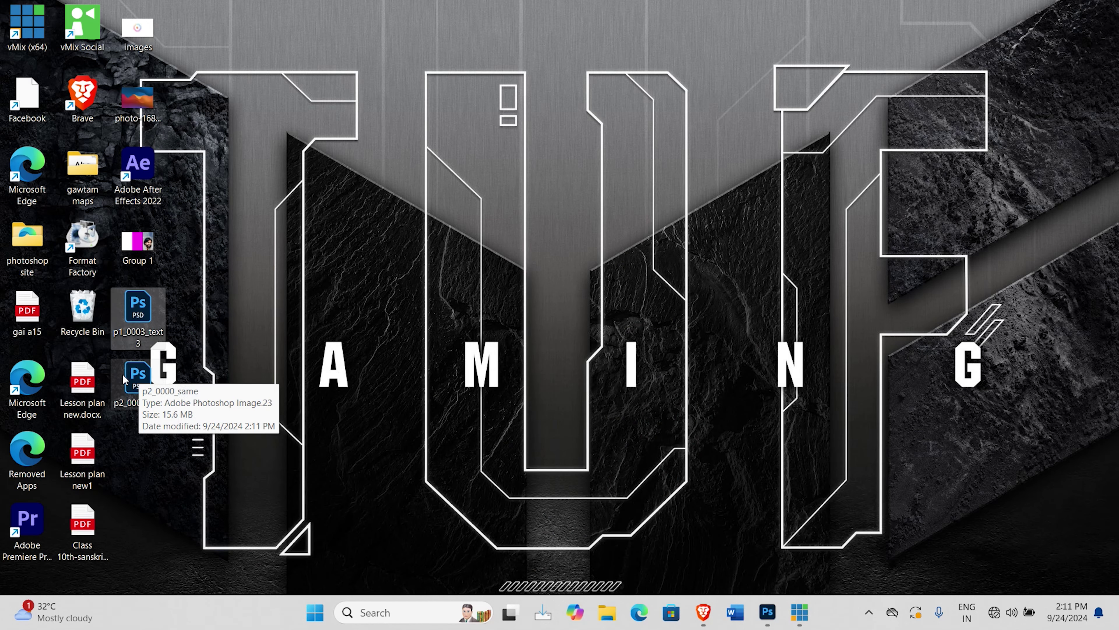
{"action": "double_click", "coordinate": [136, 383]}
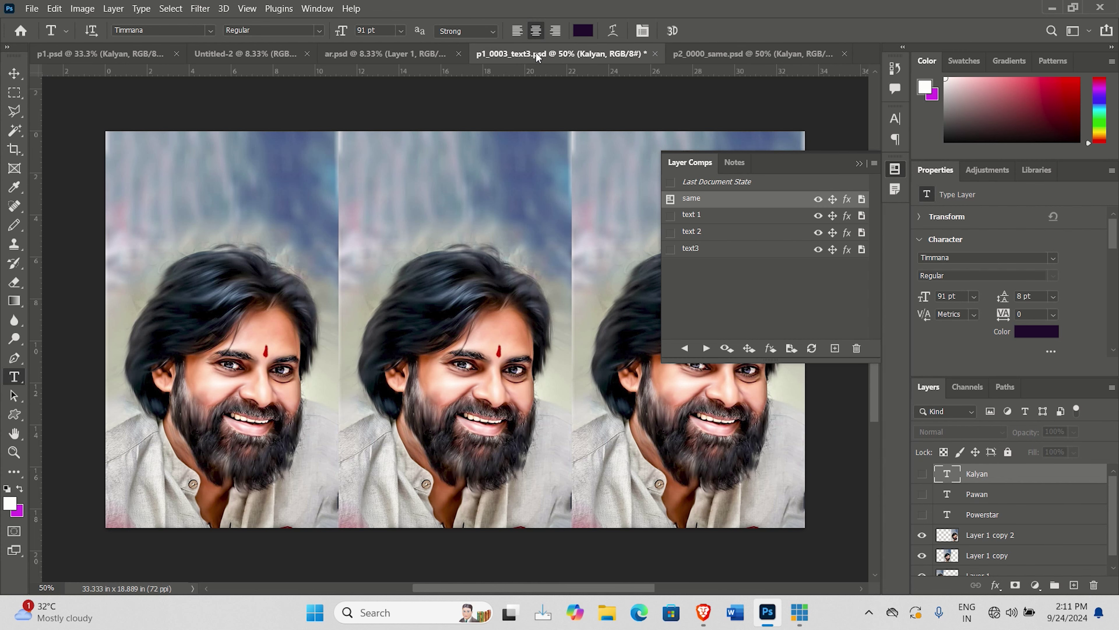
Switch through ar.psd and p1_0003_text3.psd to bring p2_0000_same.psd to the front
{"action": "left_click", "coordinate": [380, 52]}
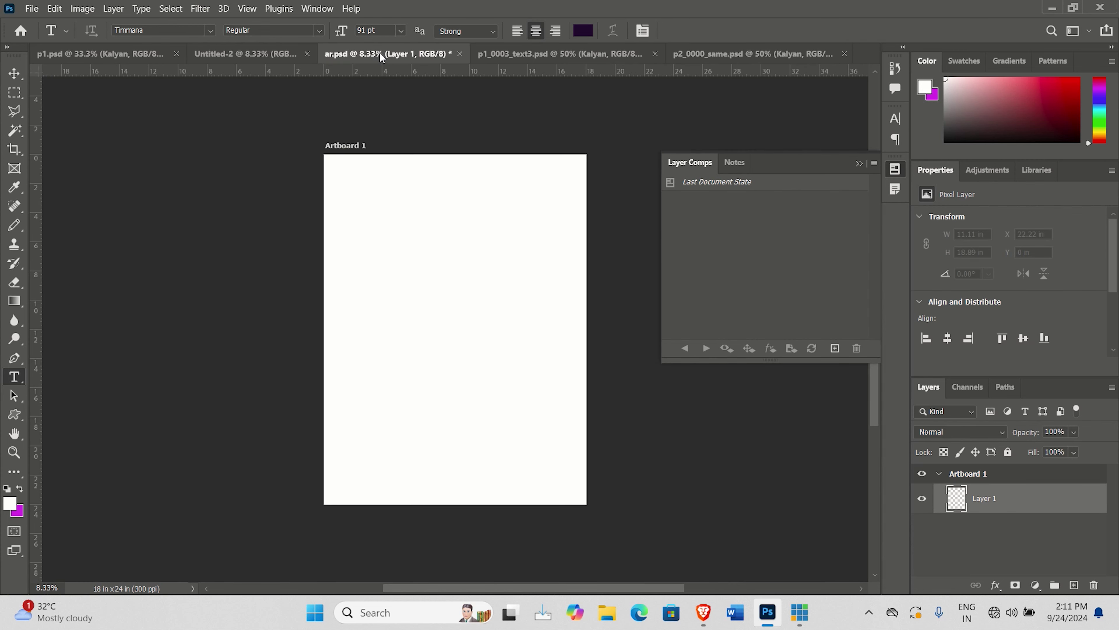
{"action": "left_click", "coordinate": [549, 51]}
{"action": "left_click", "coordinate": [681, 50]}
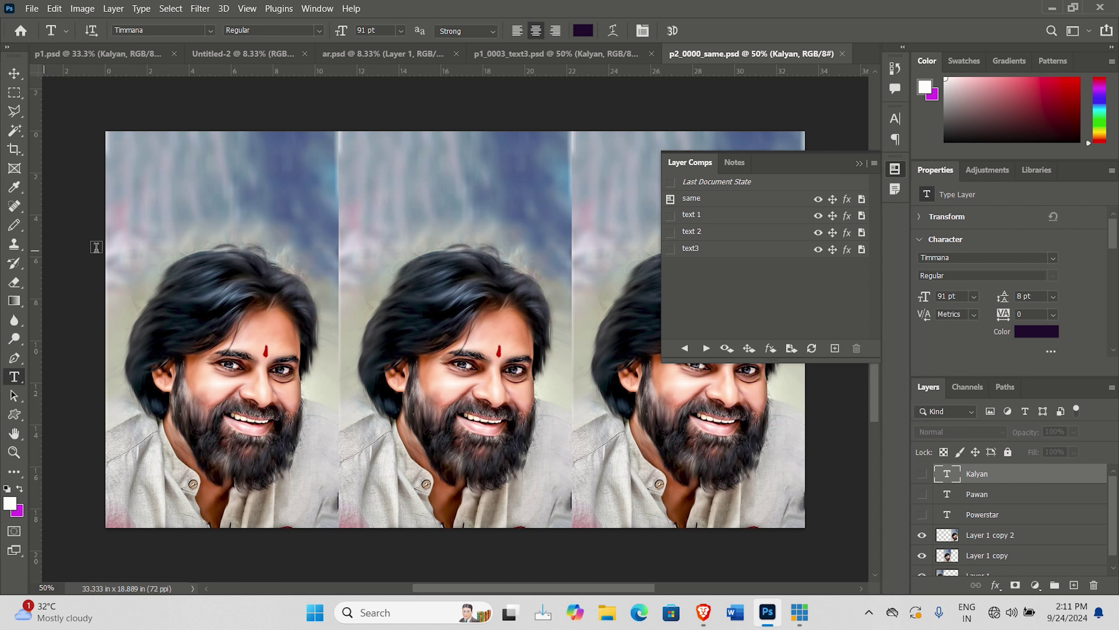
{"action": "left_click", "coordinate": [32, 9]}
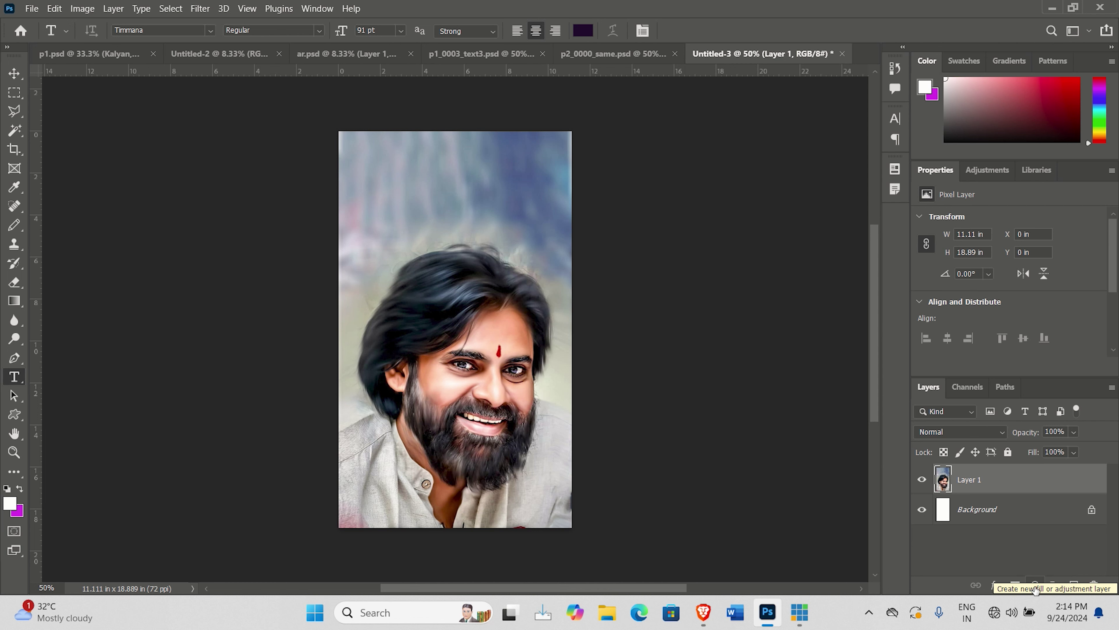
Show the fill and adjustment layer choices for the Untitled-3 portrait
{"action": "left_click", "coordinate": [1036, 586]}
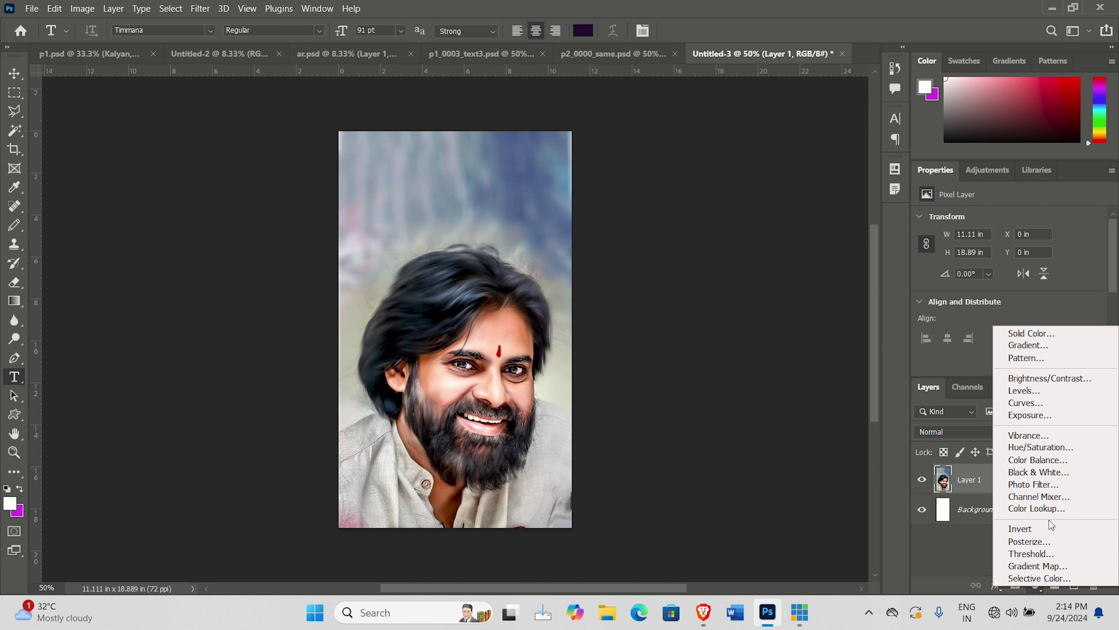
Add a Color Lookup 1 adjustment layer above the portrait
{"action": "left_click", "coordinate": [1052, 510]}
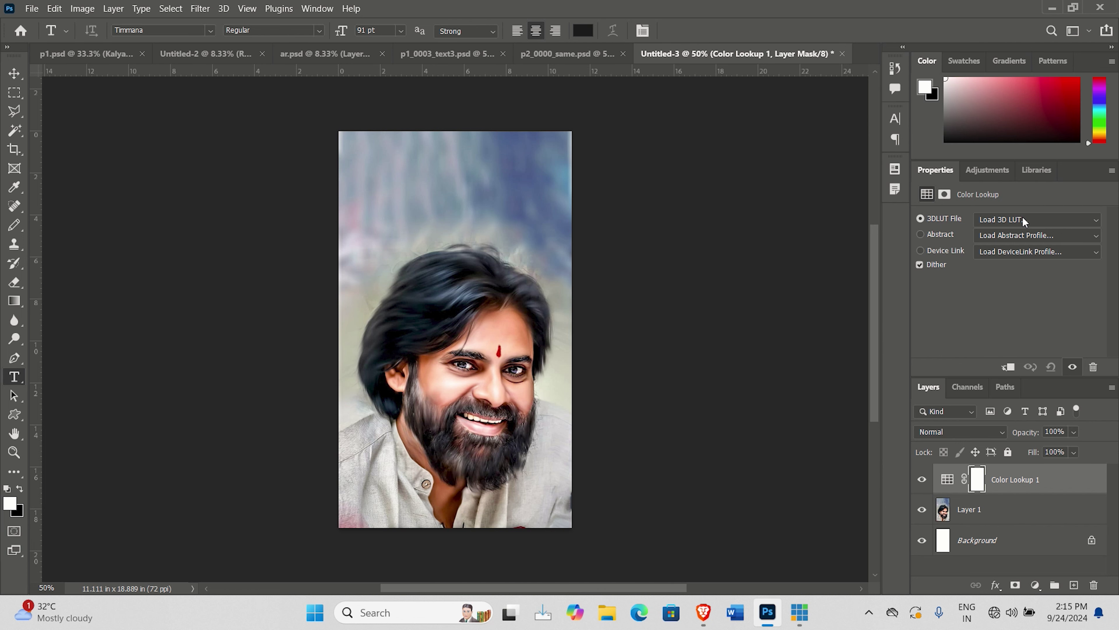
Try the 3Strip.look LUT on the smiling portrait, then undo it
{"action": "left_click", "coordinate": [1024, 220]}
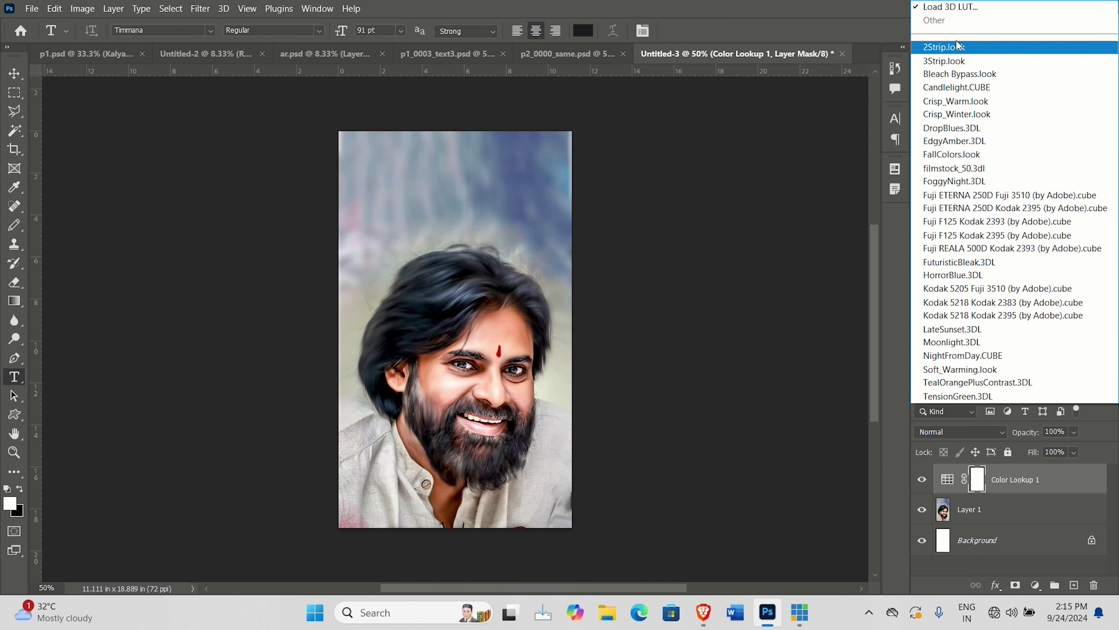
{"action": "left_click", "coordinate": [955, 63]}
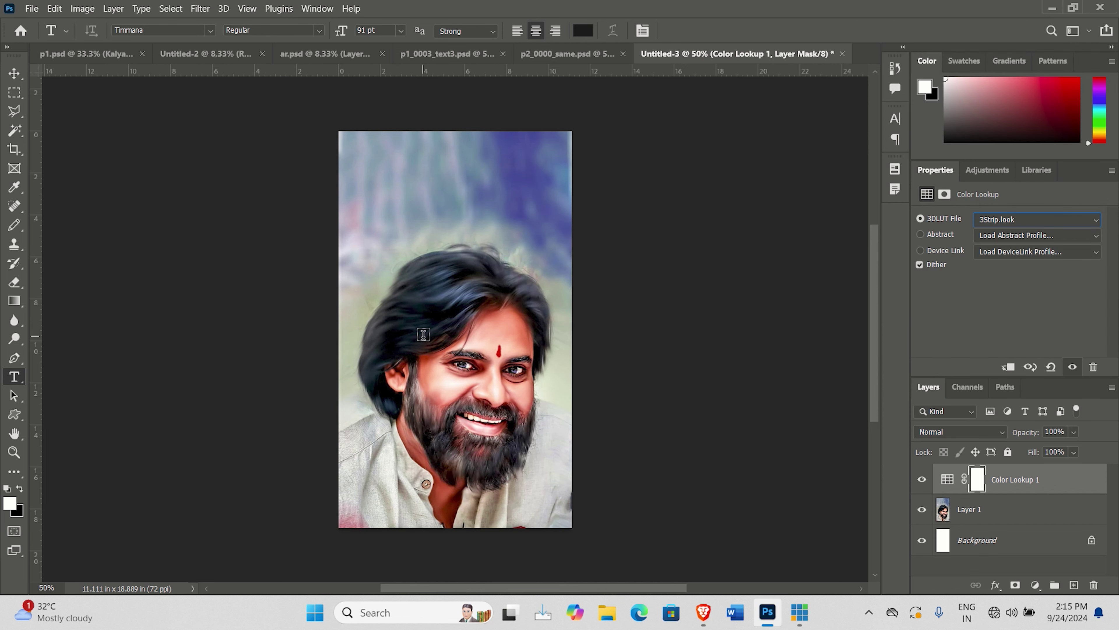
{"action": "key", "text": "ctrl+z"}
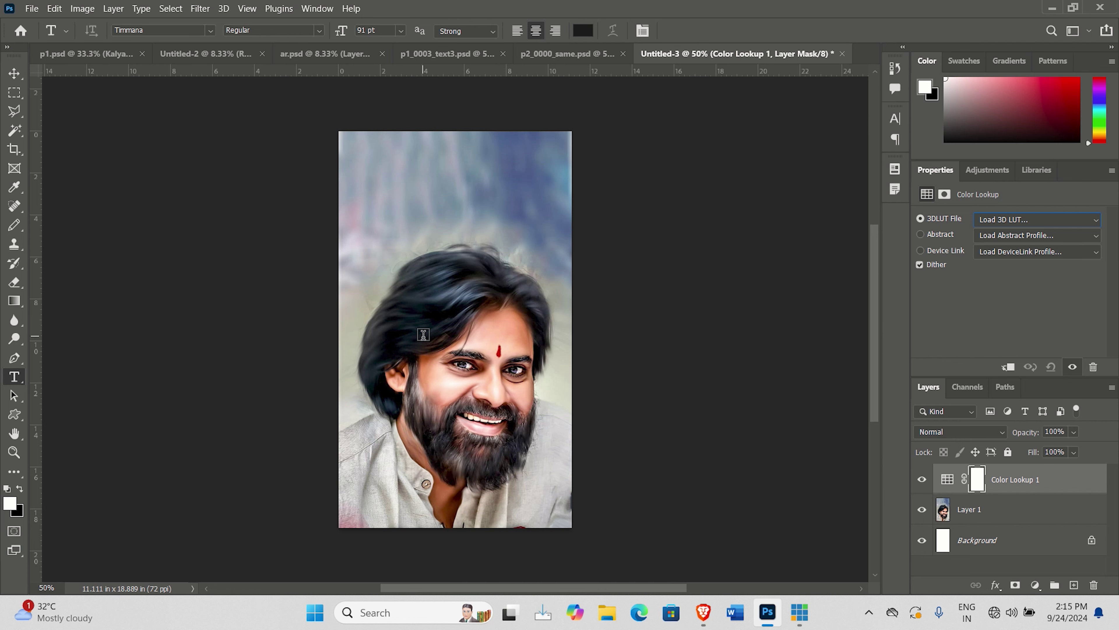
Try the Bleach Bypass look, then switch the LUT to Fuji ETERNA 250D Fuji 3510
{"action": "left_click", "coordinate": [1029, 220]}
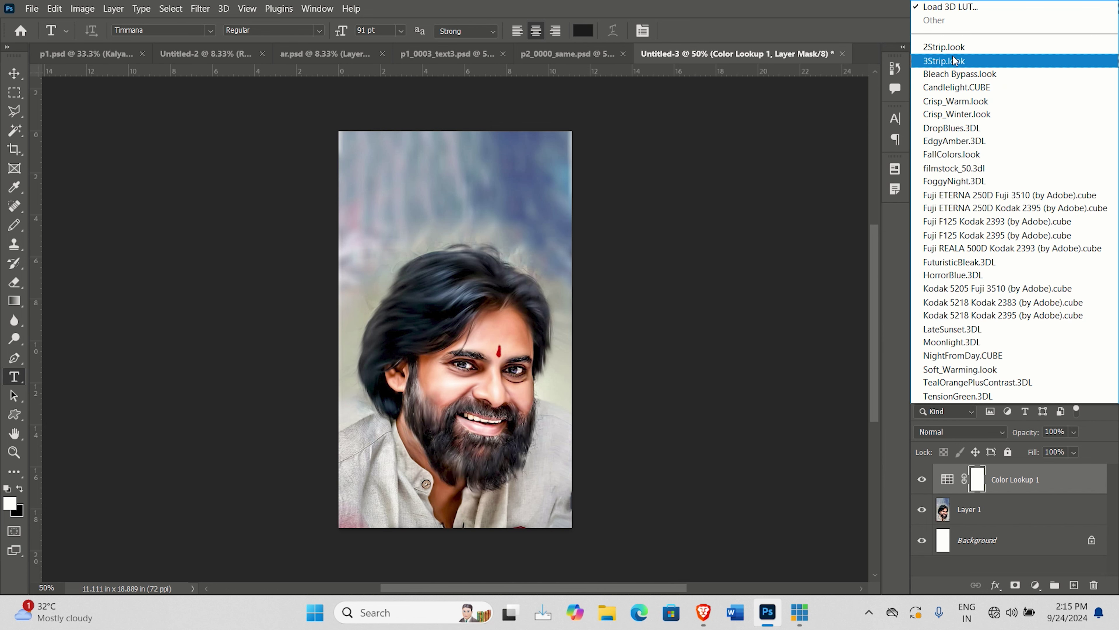
{"action": "left_click", "coordinate": [959, 74]}
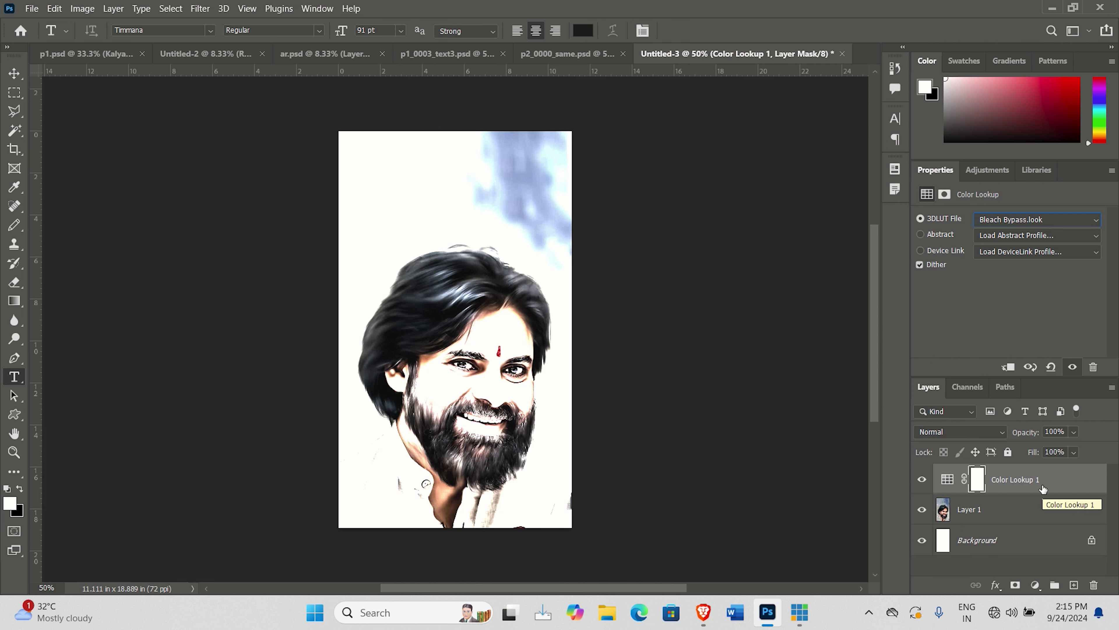
{"action": "scroll", "coordinate": [1039, 220], "scroll_direction": "up", "scroll_amount": 2}
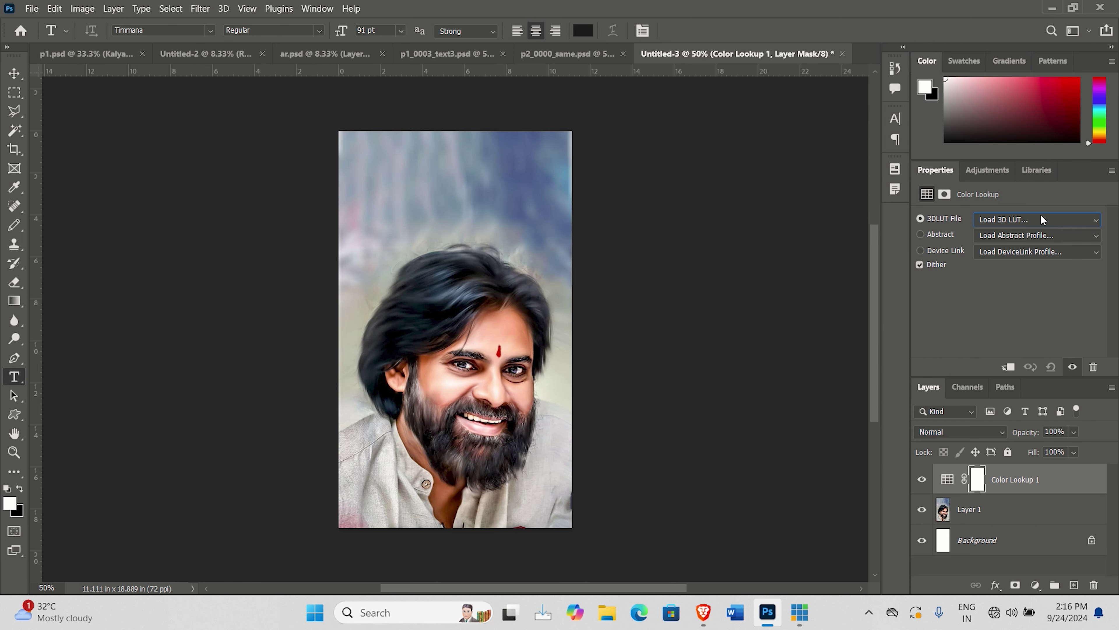
{"action": "left_click", "coordinate": [1041, 219]}
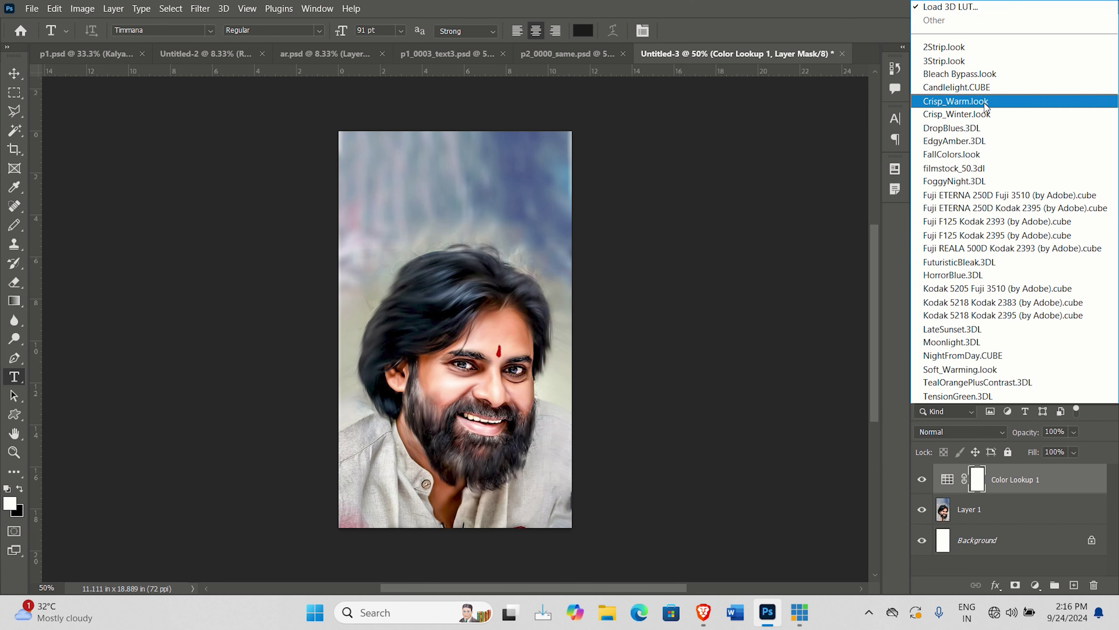
{"action": "left_click", "coordinate": [975, 195]}
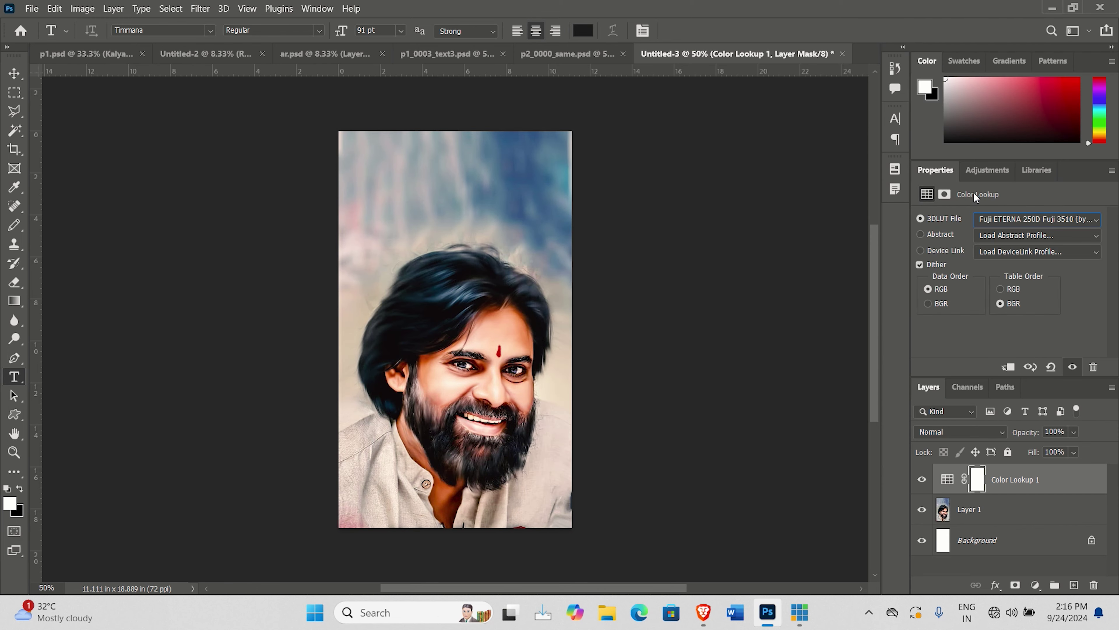
{"action": "left_click", "coordinate": [1015, 219]}
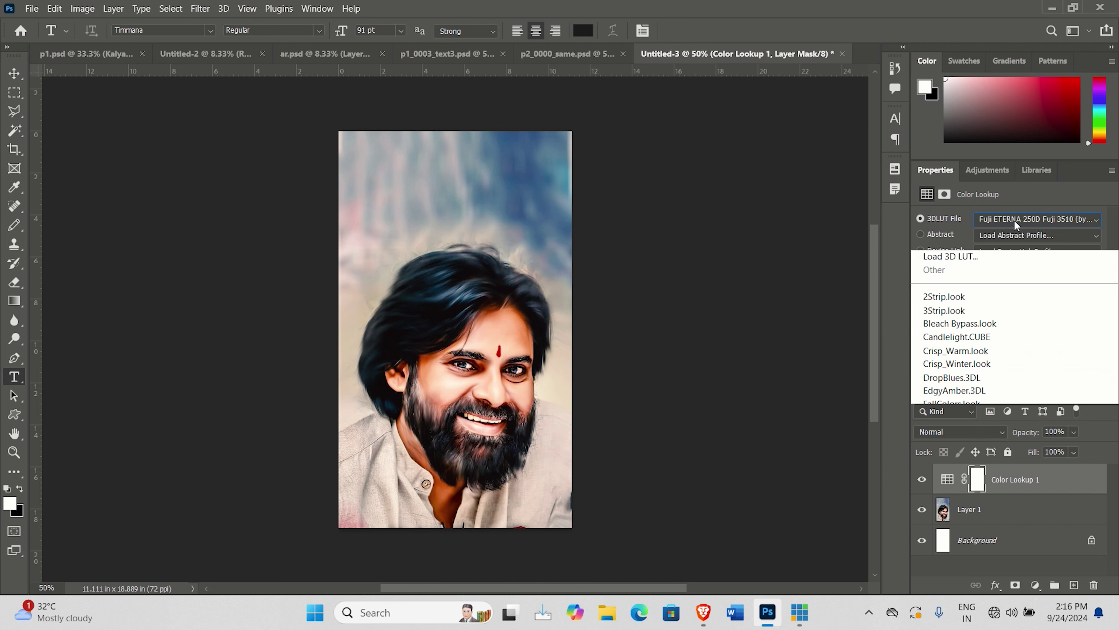
Preview the Kodak 5205 Fuji 3510, Moonlight, HorrorBlue, LateSunset and NightFromDay LUTs
{"action": "left_click", "coordinate": [958, 290]}
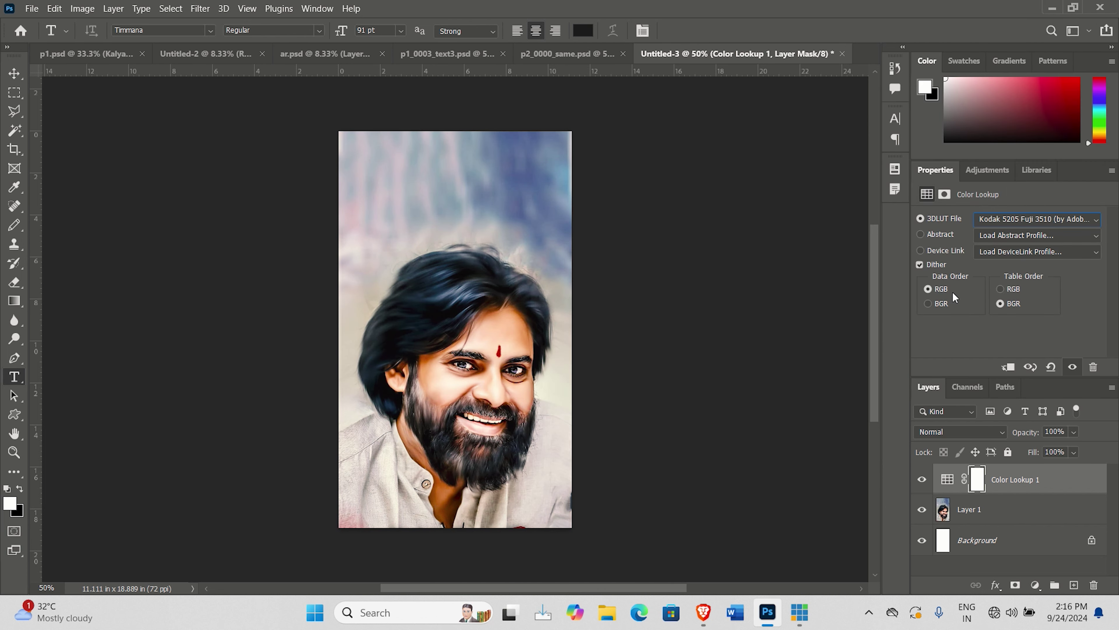
{"action": "left_click", "coordinate": [987, 219]}
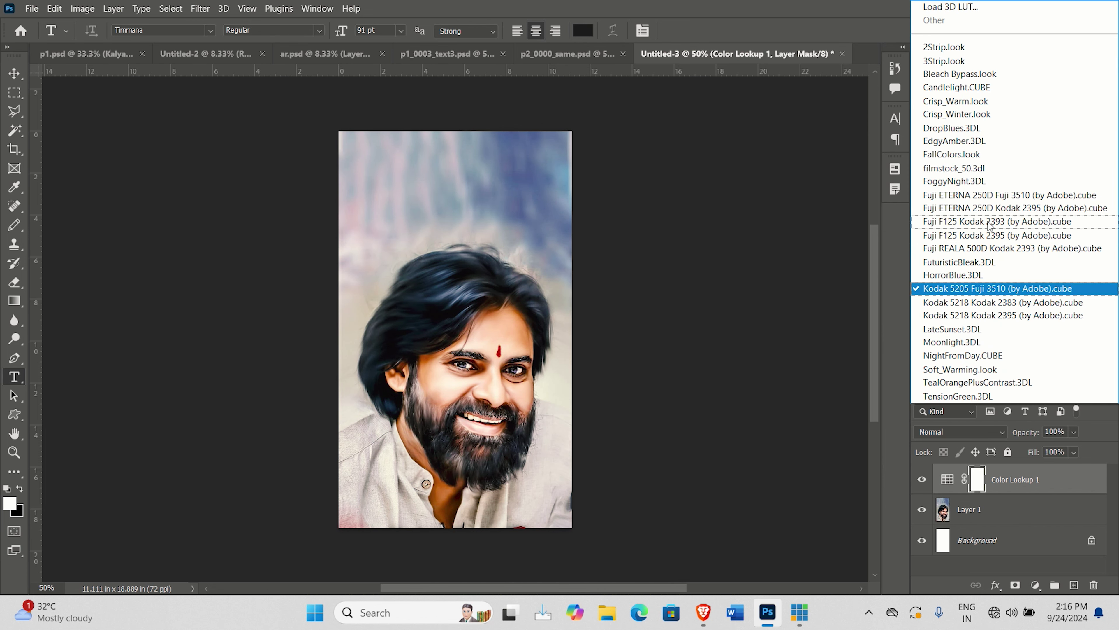
{"action": "left_click", "coordinate": [967, 340]}
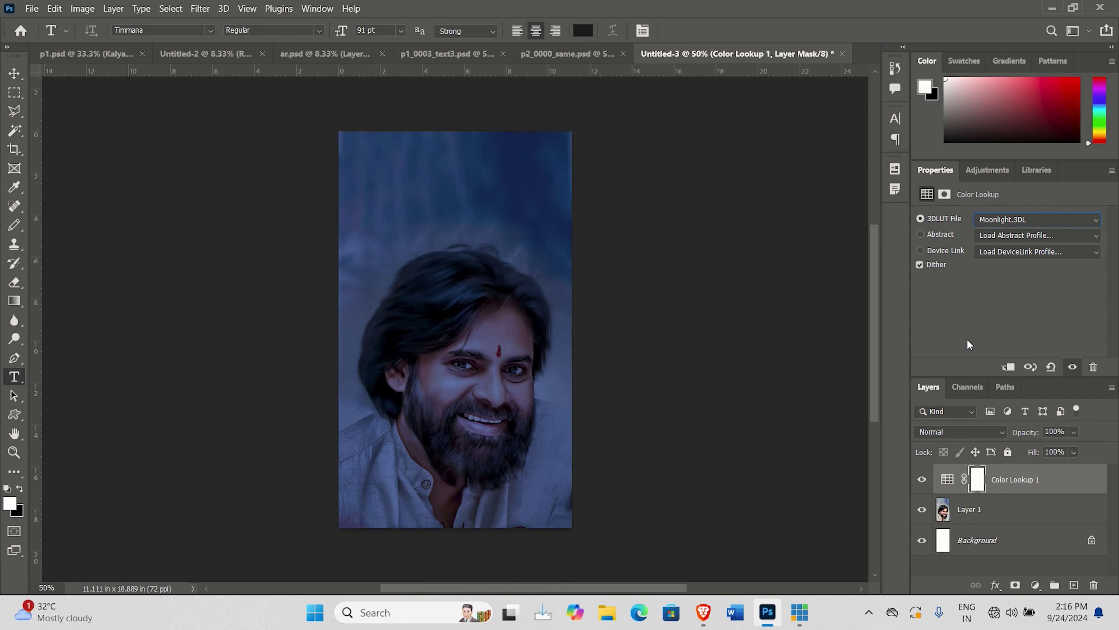
{"action": "left_click", "coordinate": [1008, 221]}
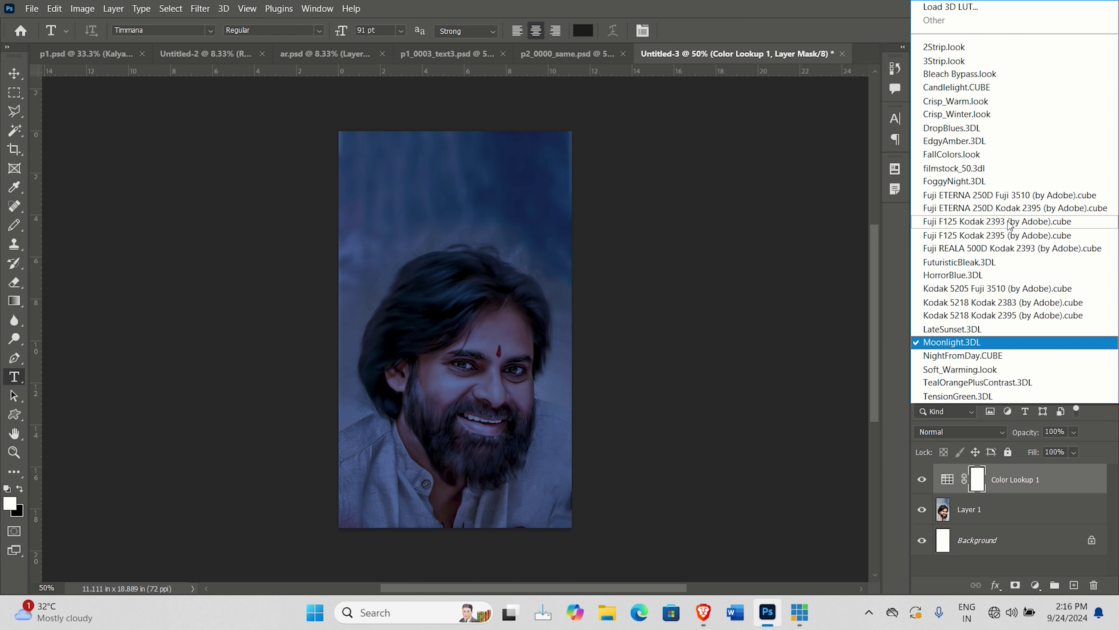
{"action": "left_click", "coordinate": [974, 271]}
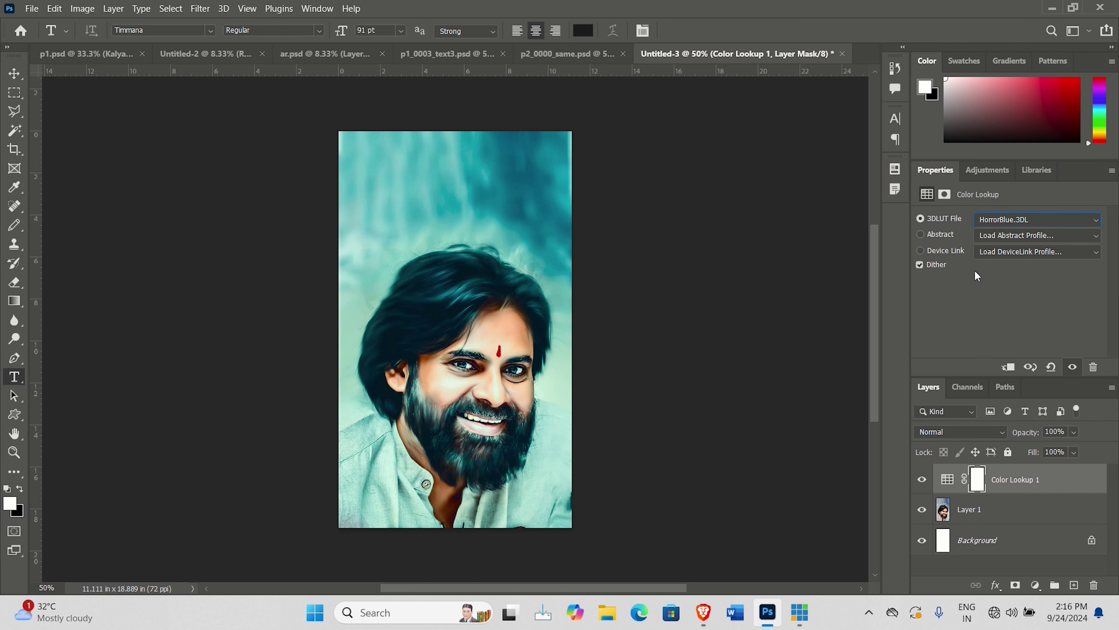
{"action": "left_click", "coordinate": [1006, 219]}
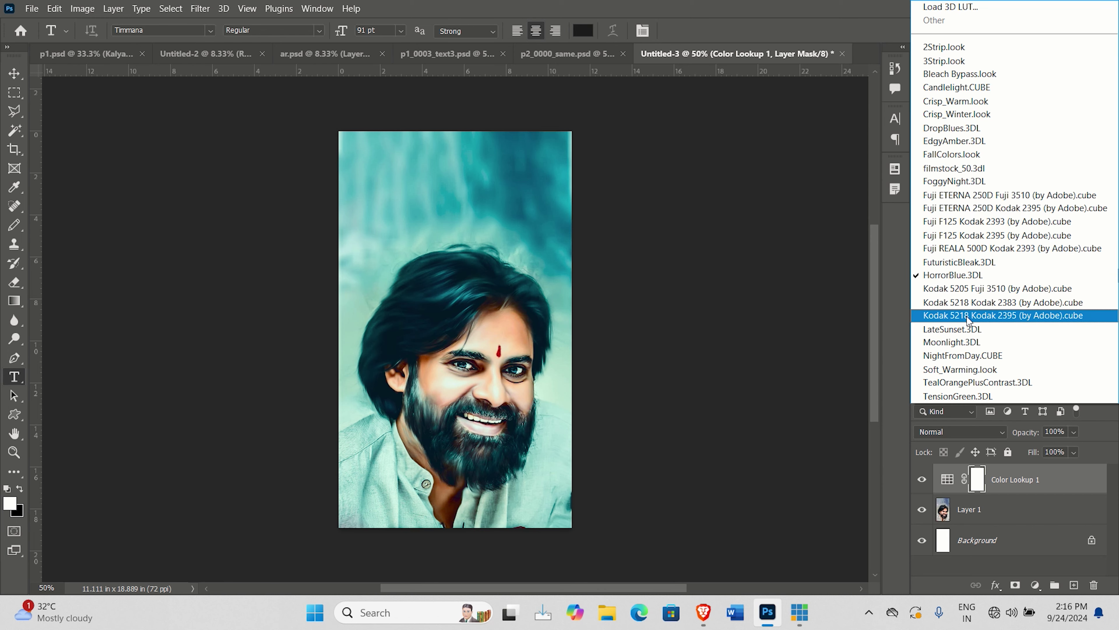
{"action": "left_click", "coordinate": [967, 330]}
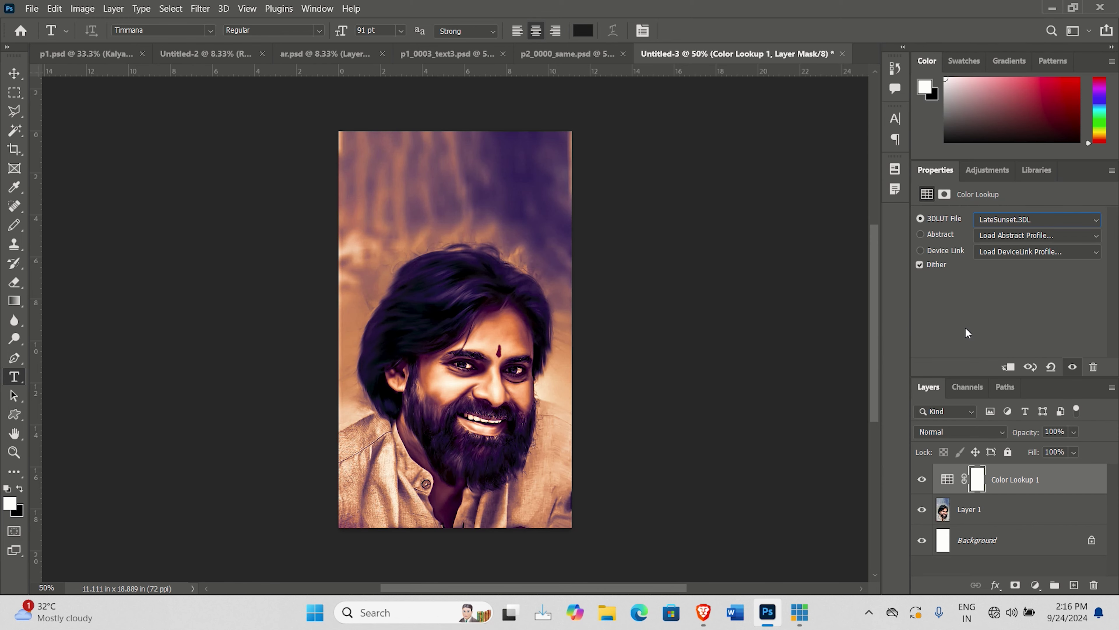
{"action": "left_click", "coordinate": [996, 225]}
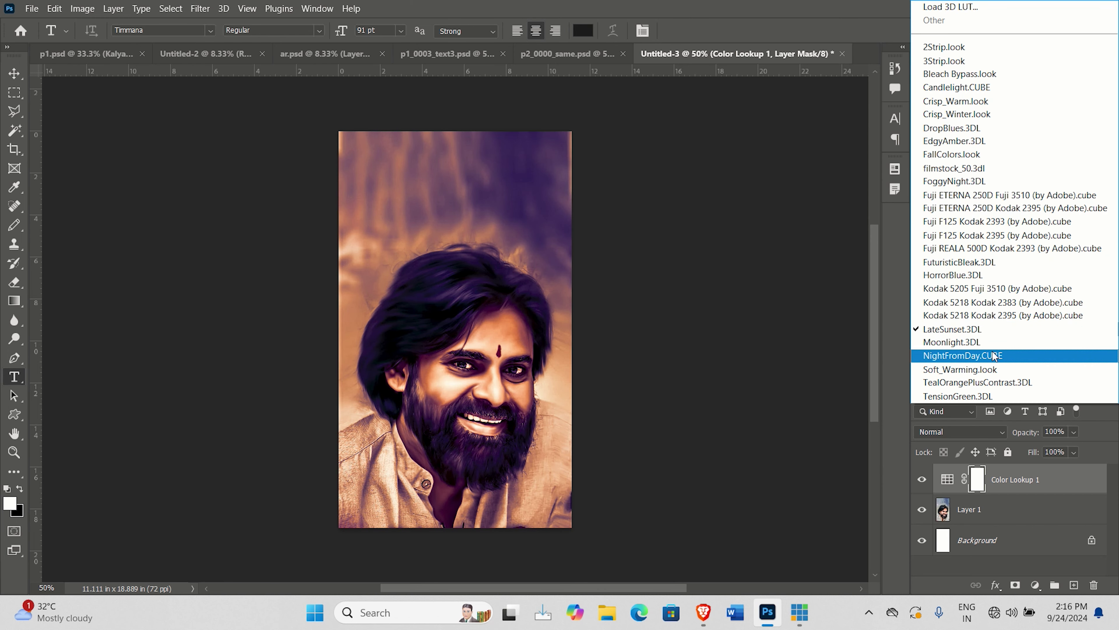
{"action": "left_click", "coordinate": [992, 354]}
Try Soft_Warming and TensionGreen, end on Fuji REALA 500D Kodak 2393, then delete the Color Lookup layer
{"action": "left_click", "coordinate": [1004, 218]}
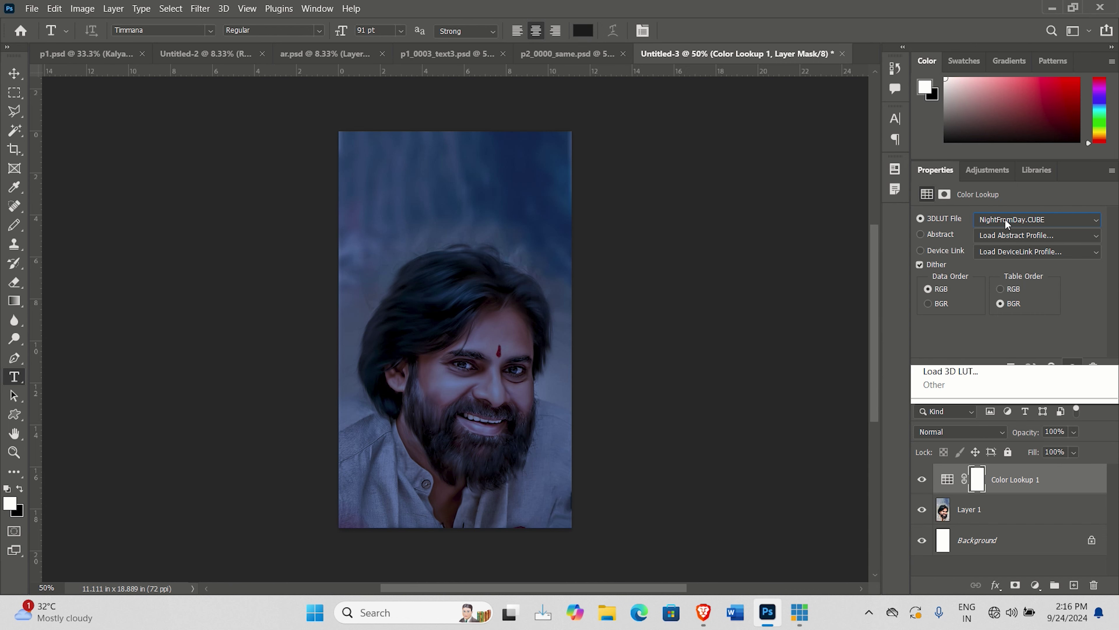
{"action": "left_click", "coordinate": [987, 368]}
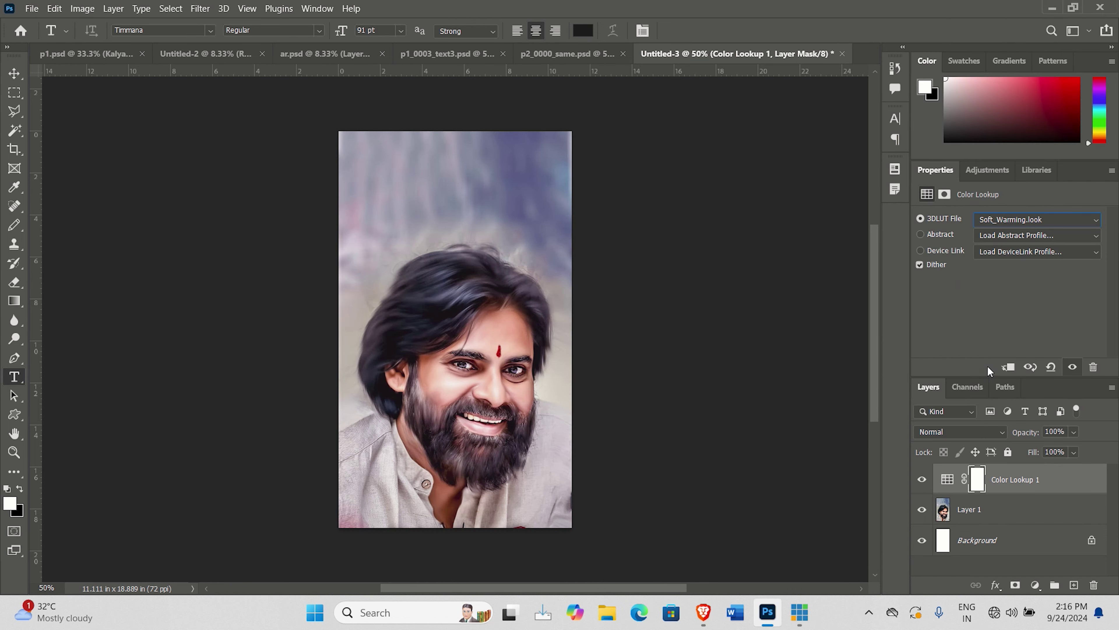
{"action": "left_click", "coordinate": [1014, 219]}
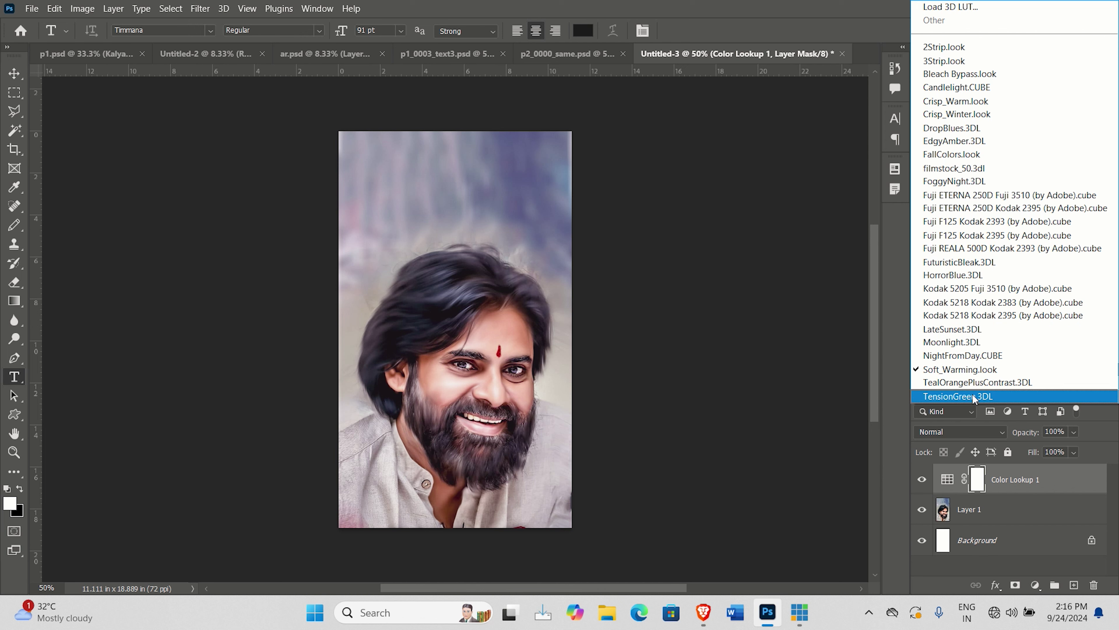
{"action": "left_click", "coordinate": [972, 396]}
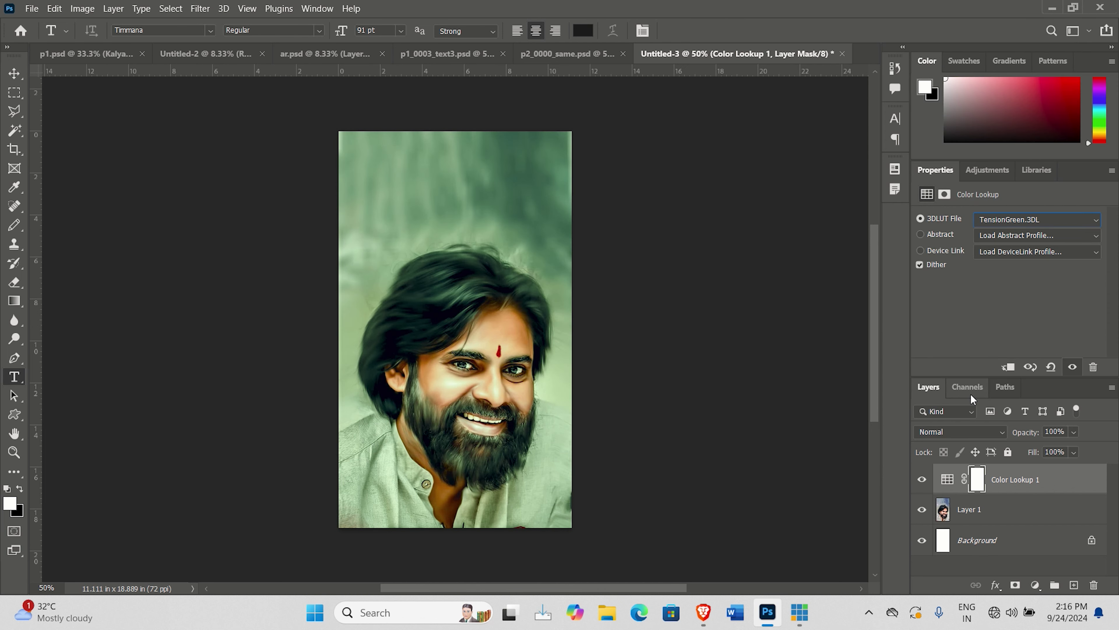
{"action": "left_click", "coordinate": [999, 220]}
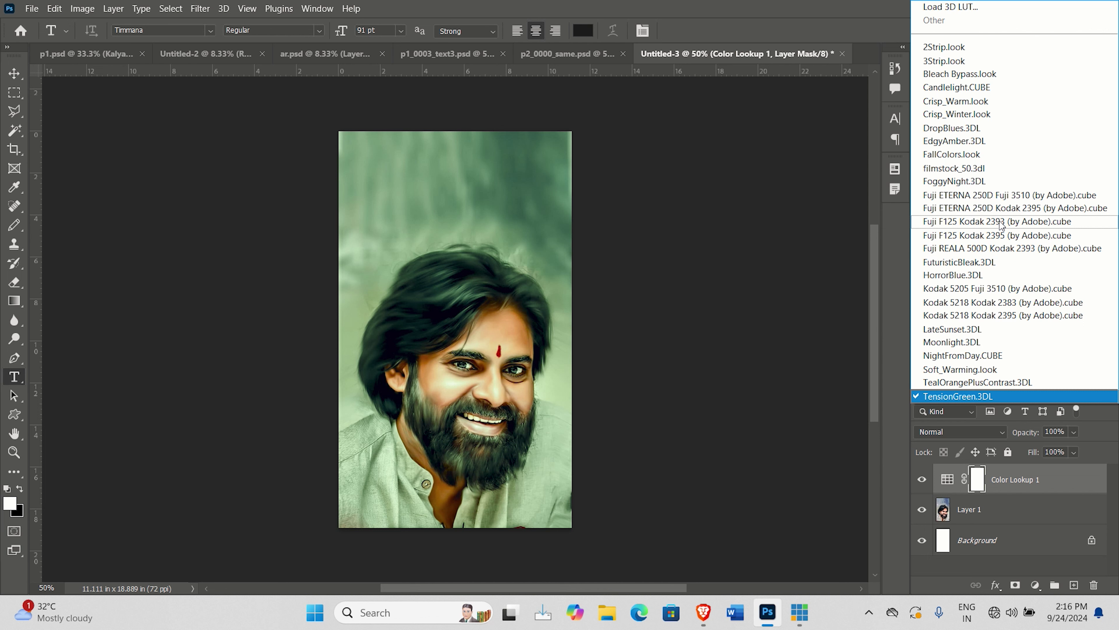
{"action": "left_click", "coordinate": [979, 248]}
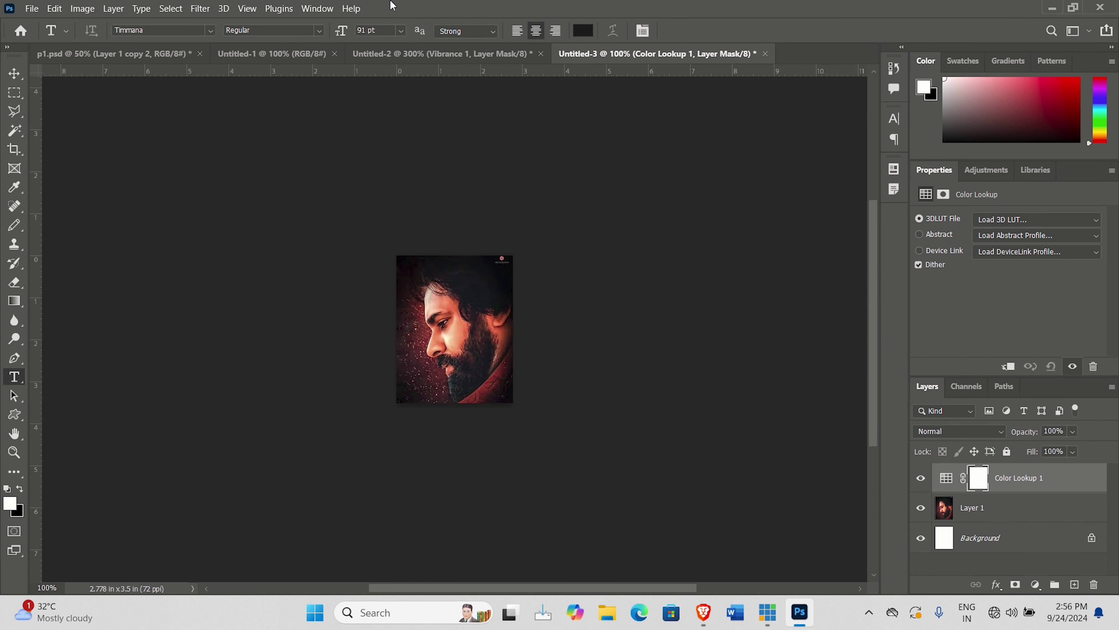
{"action": "key", "text": "Delete"}
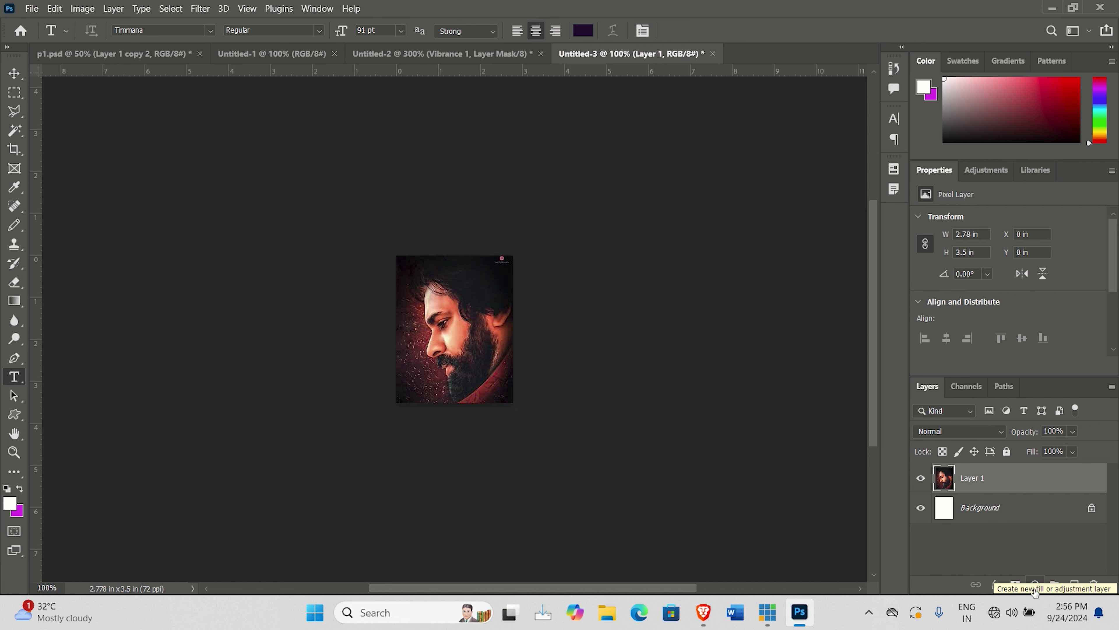
Add a Color Lookup layer to the profile portrait using the Kodak 5205 Fuji 3510 (by Adobe).cube LUT
{"action": "left_click", "coordinate": [1034, 588]}
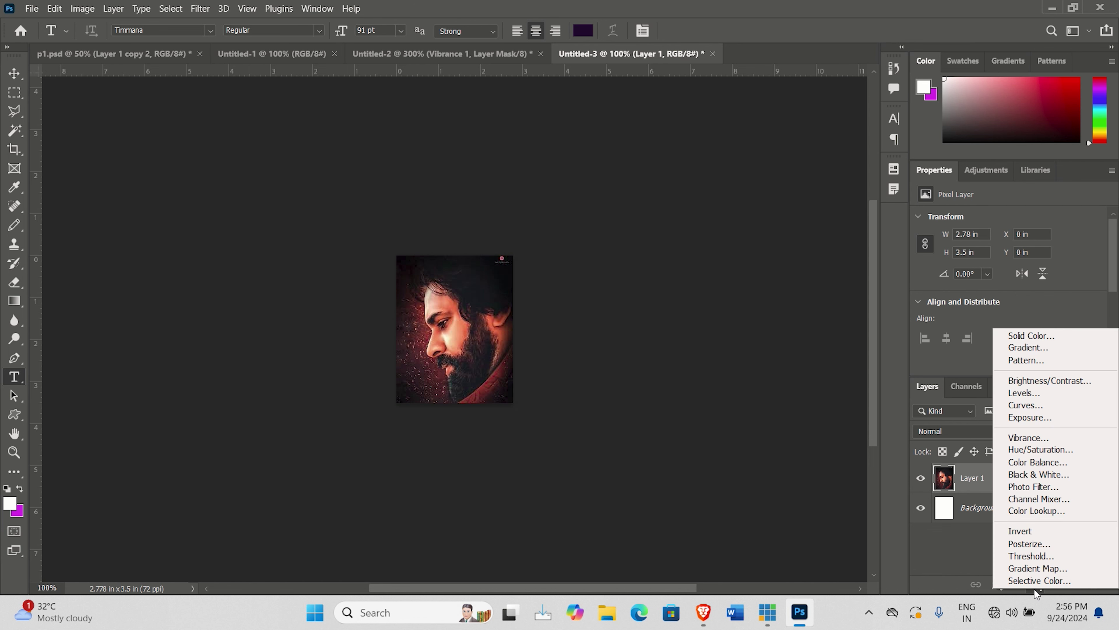
{"action": "left_click", "coordinate": [1036, 512]}
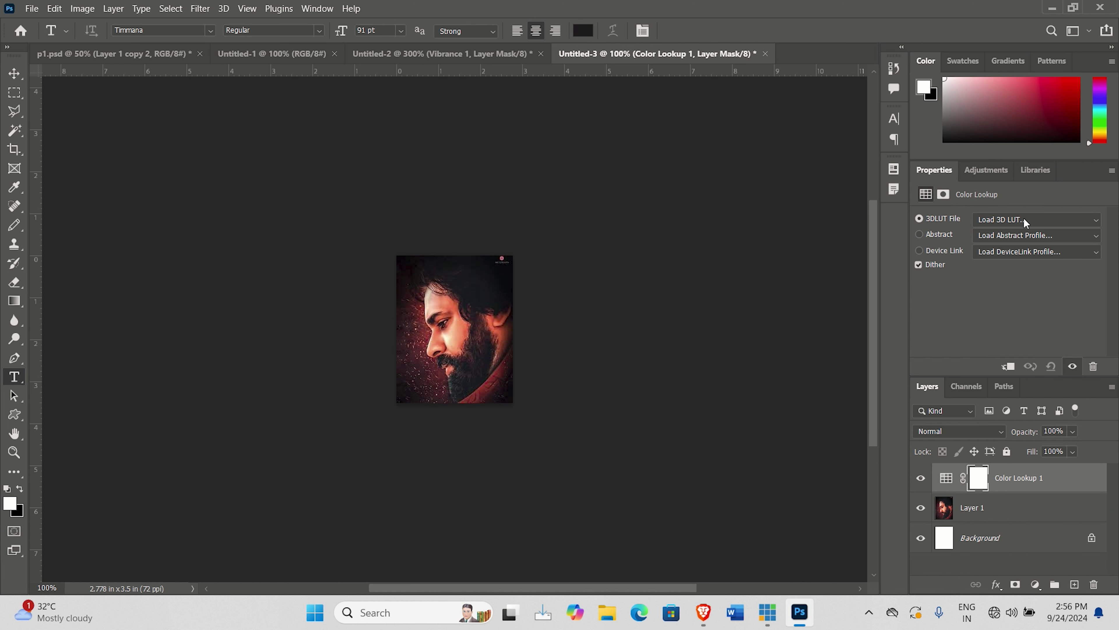
{"action": "left_click", "coordinate": [1008, 220]}
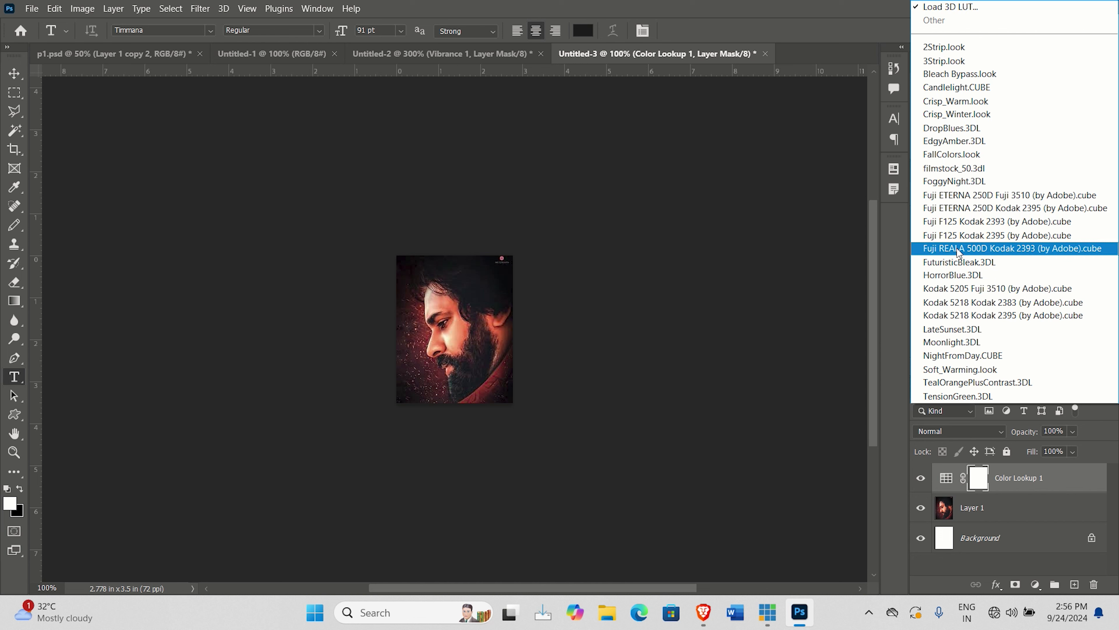
{"action": "left_click", "coordinate": [964, 289]}
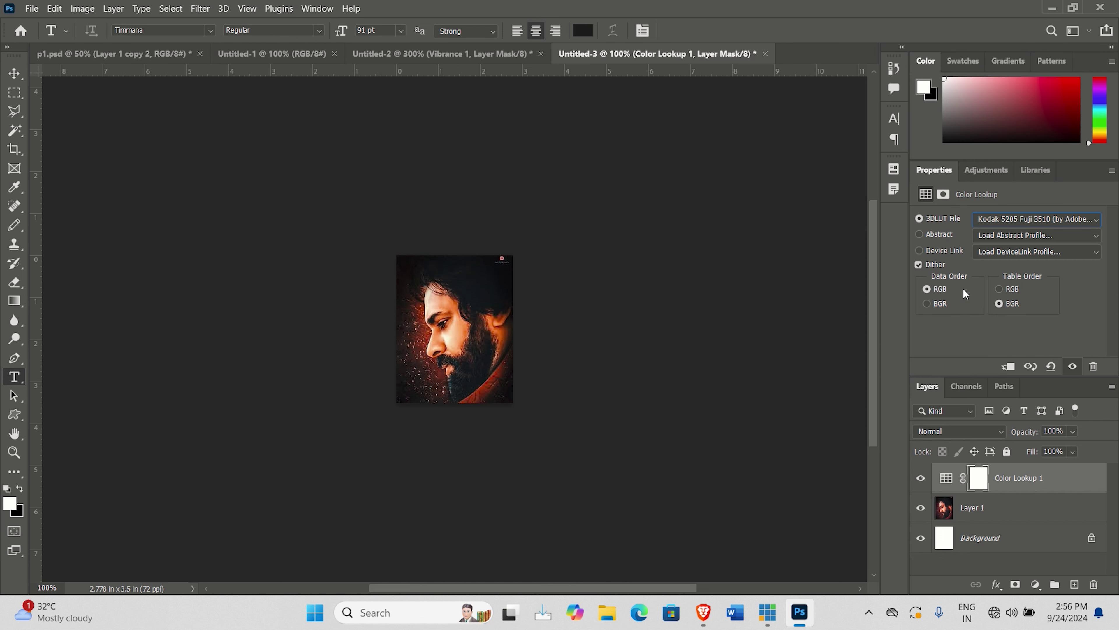
{"action": "left_click", "coordinate": [985, 171]}
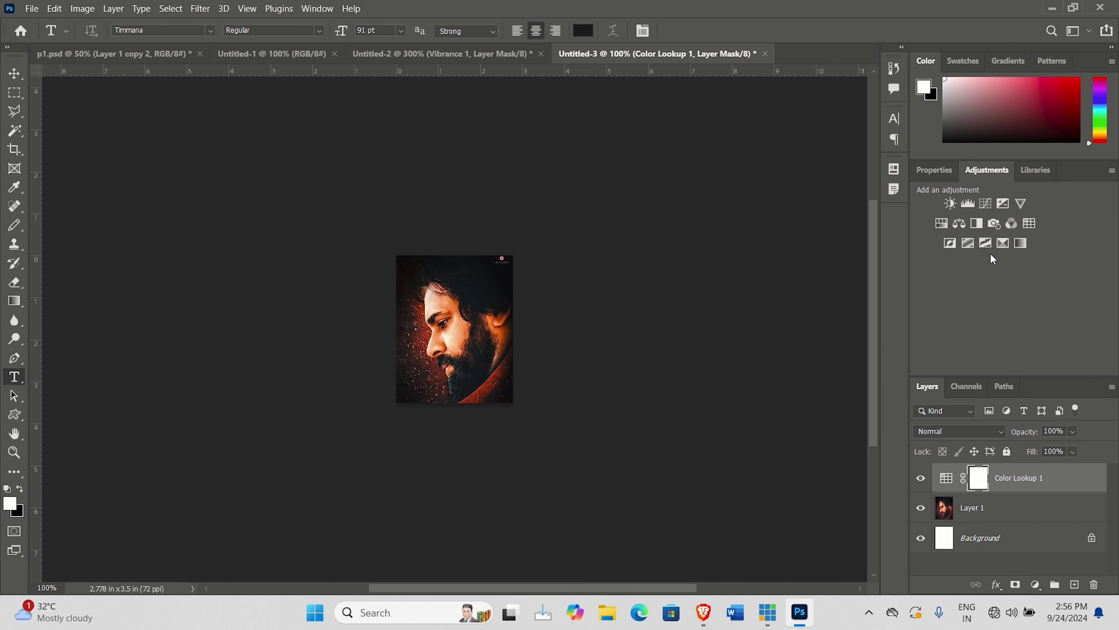
Add a Vibrance 1 layer above Color Lookup 1 with Saturation set to -49
{"action": "left_click", "coordinate": [1020, 202]}
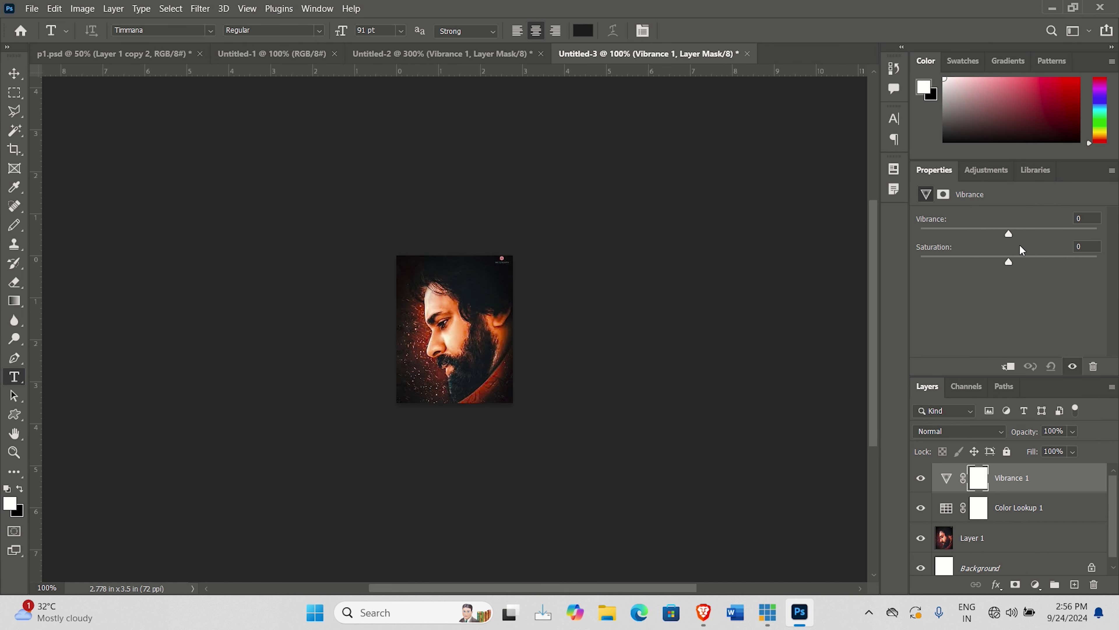
{"action": "left_click_drag", "start_coordinate": [1008, 262], "coordinate": [974, 269]}
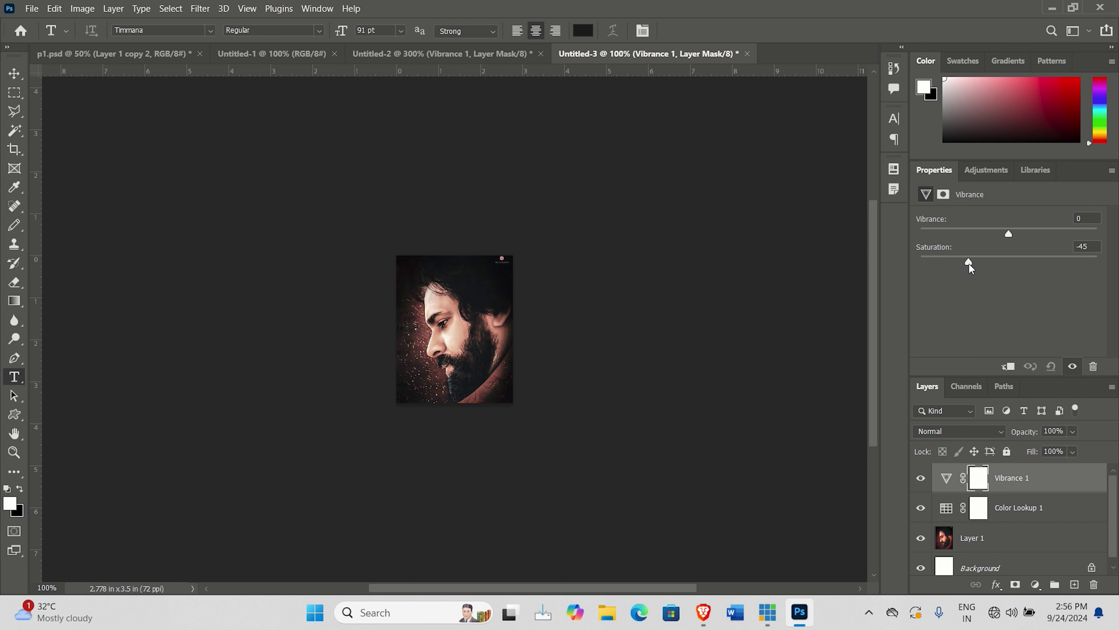
{"action": "left_click_drag", "start_coordinate": [967, 264], "coordinate": [965, 265]}
{"action": "left_click", "coordinate": [31, 10]}
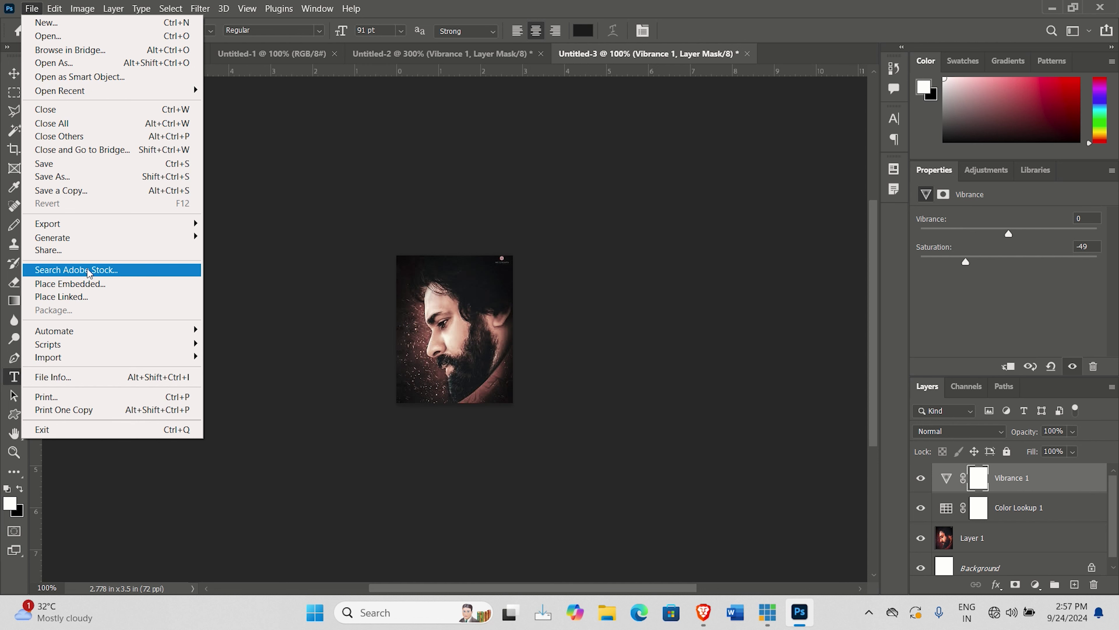
{"action": "mouse_move", "coordinate": [48, 223]}
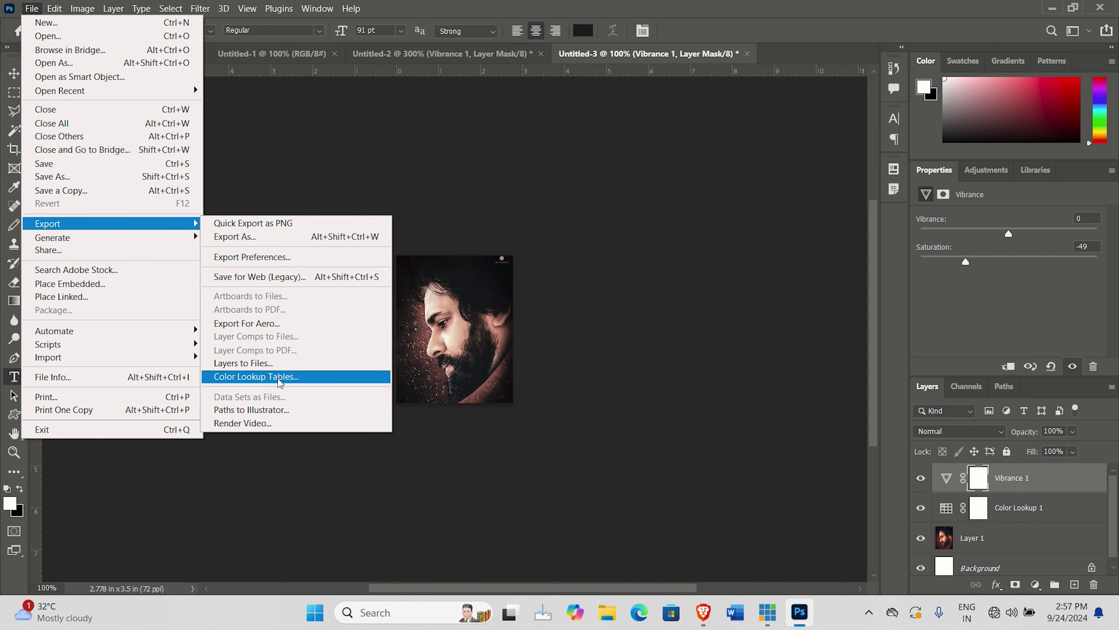
Export the grade as a CUBE color lookup table named pawan111 on the Desktop
{"action": "left_click", "coordinate": [279, 382]}
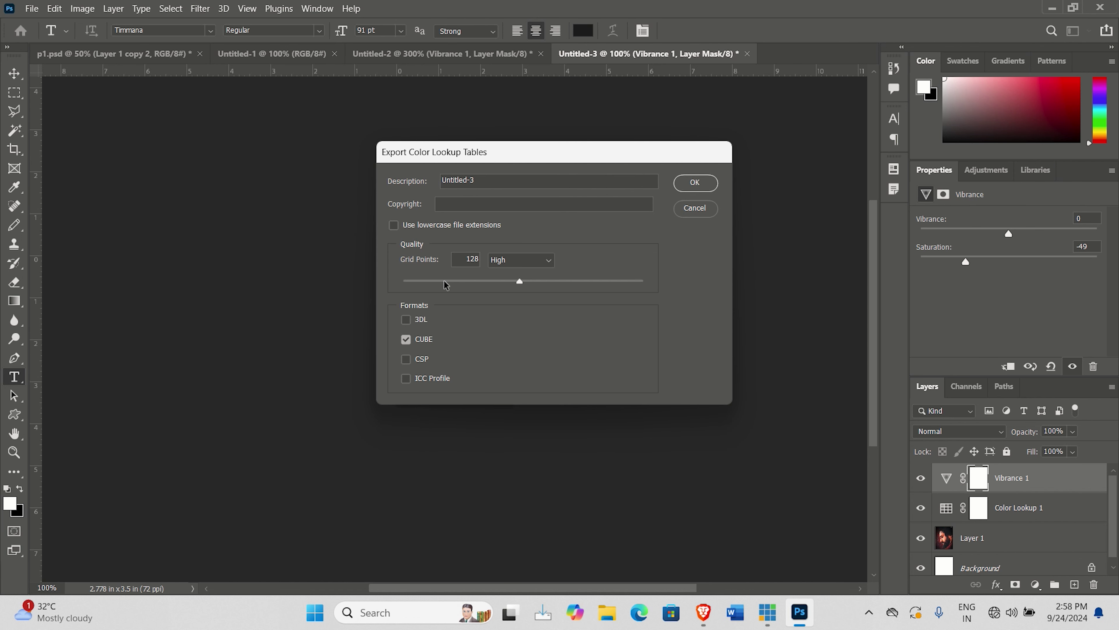
{"action": "left_click", "coordinate": [693, 184]}
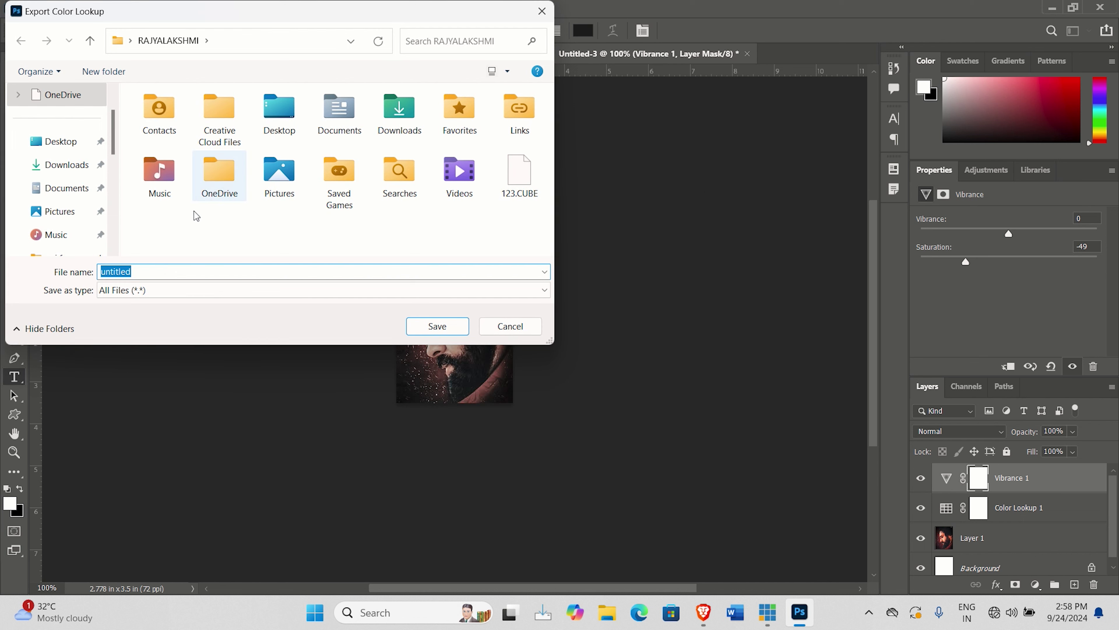
{"action": "left_click", "coordinate": [61, 141]}
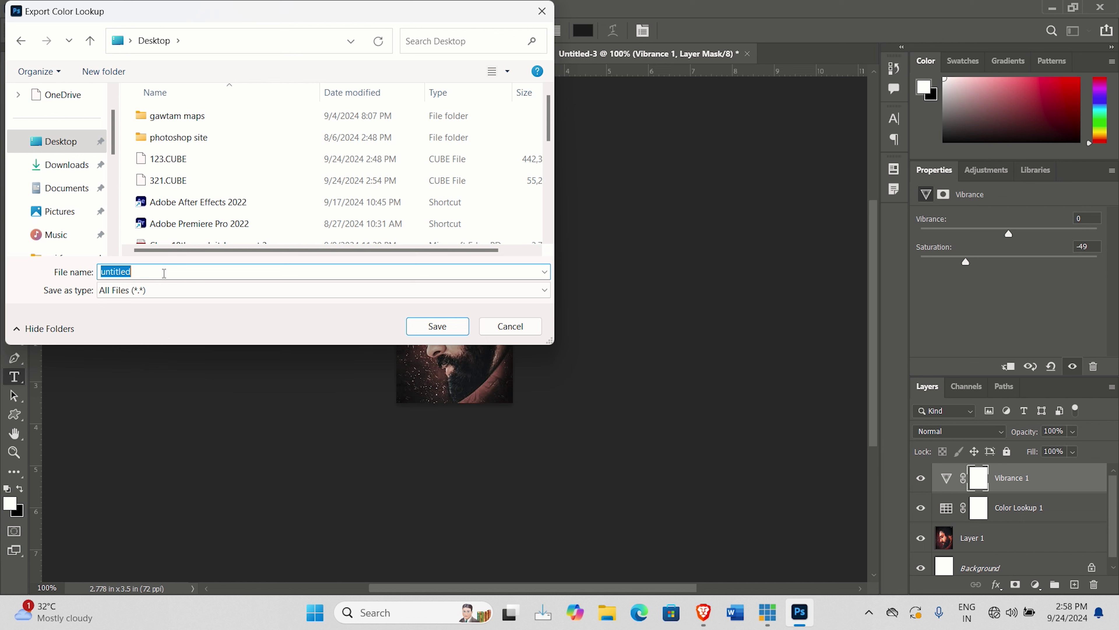
{"action": "type", "text": "pawan"}
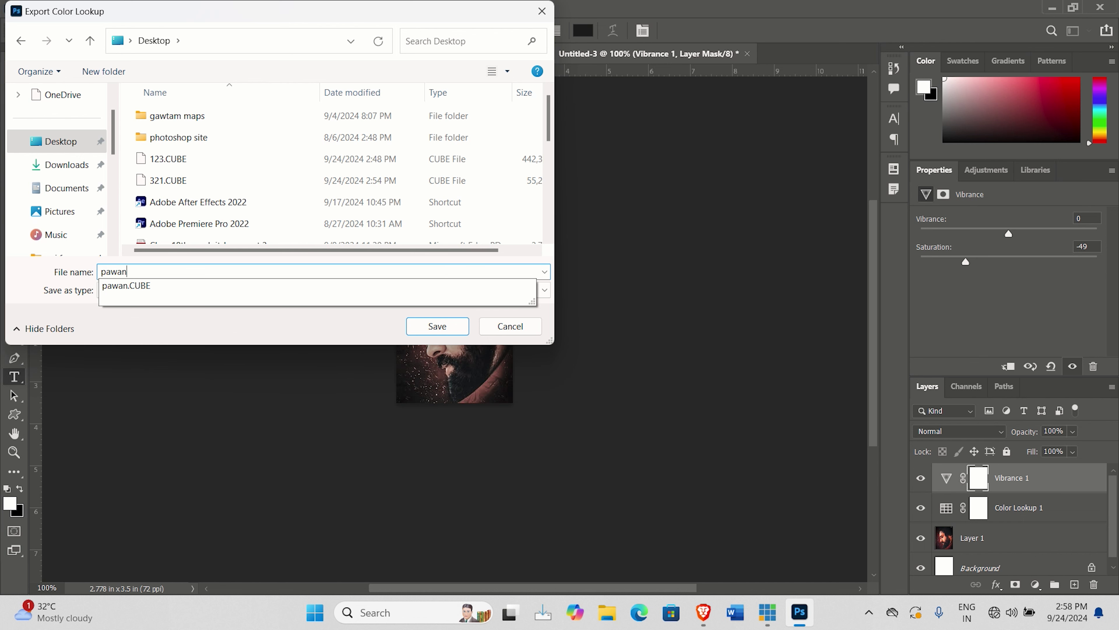
{"action": "type", "text": "111"}
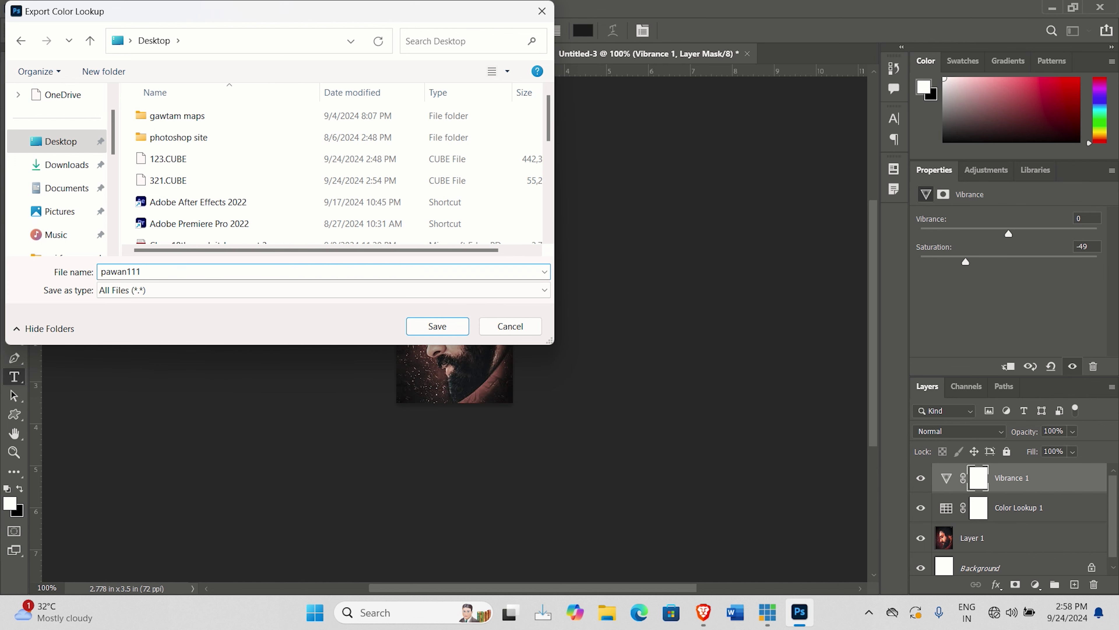
{"action": "left_click", "coordinate": [435, 326]}
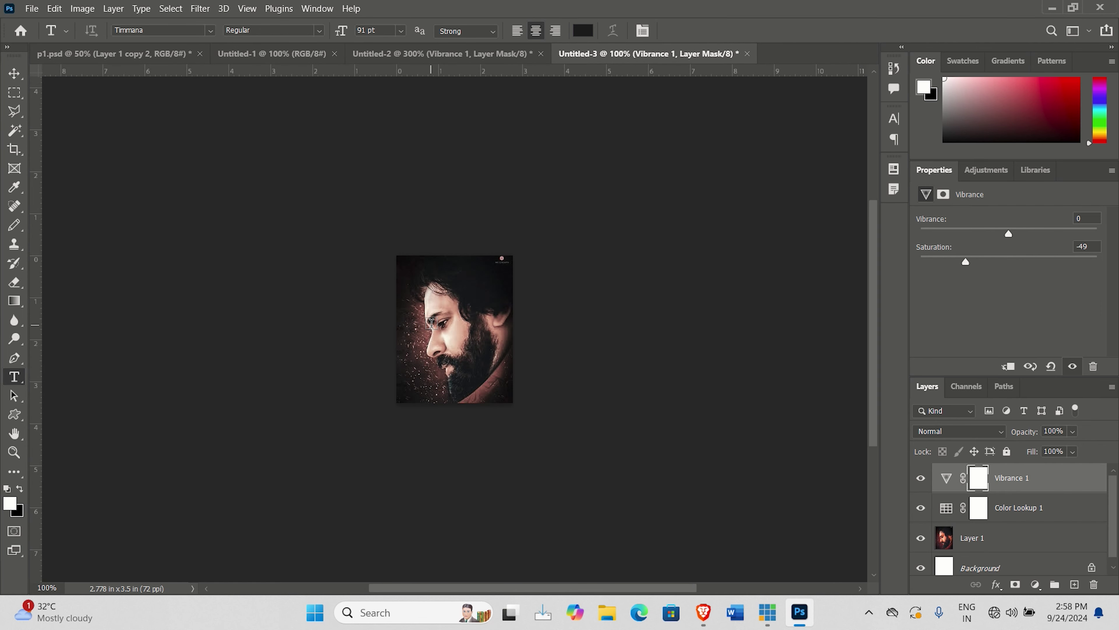
{"action": "key", "text": "ctrl+n"}
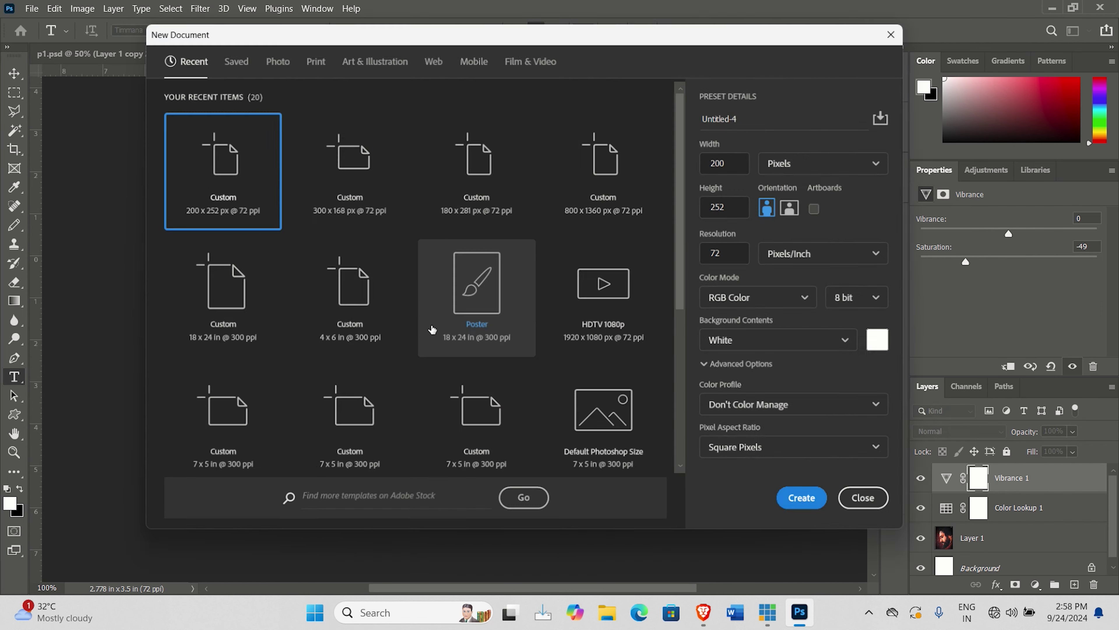
Create the 2.778 x 3.5 in Clipboard-preset document and paste the portrait in as Layer 1
{"action": "key", "text": "Return"}
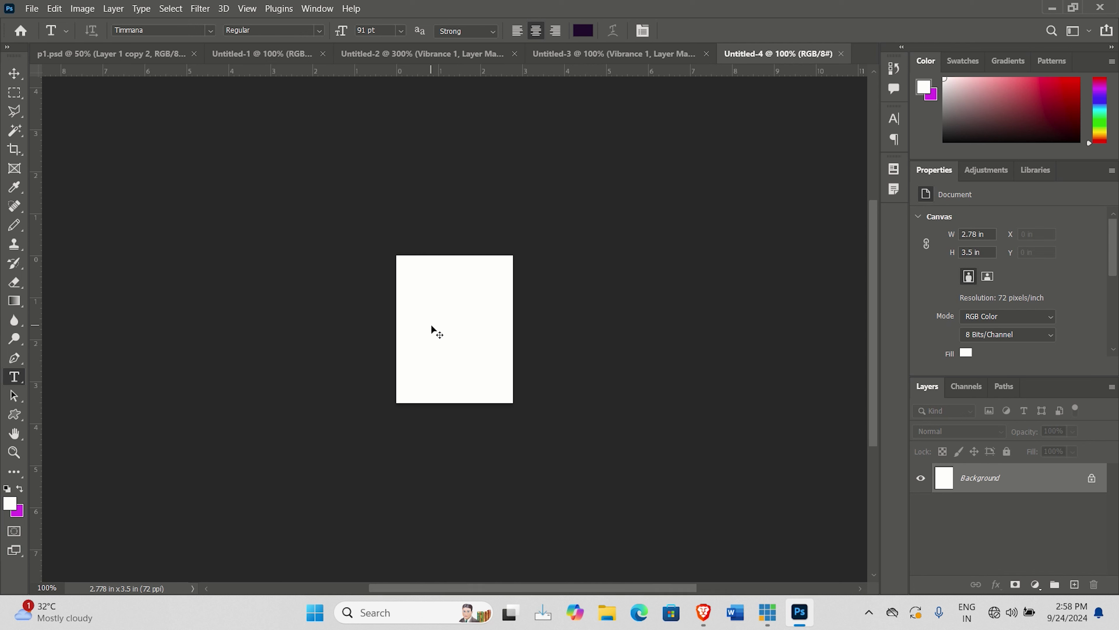
{"action": "key", "text": "ctrl+v"}
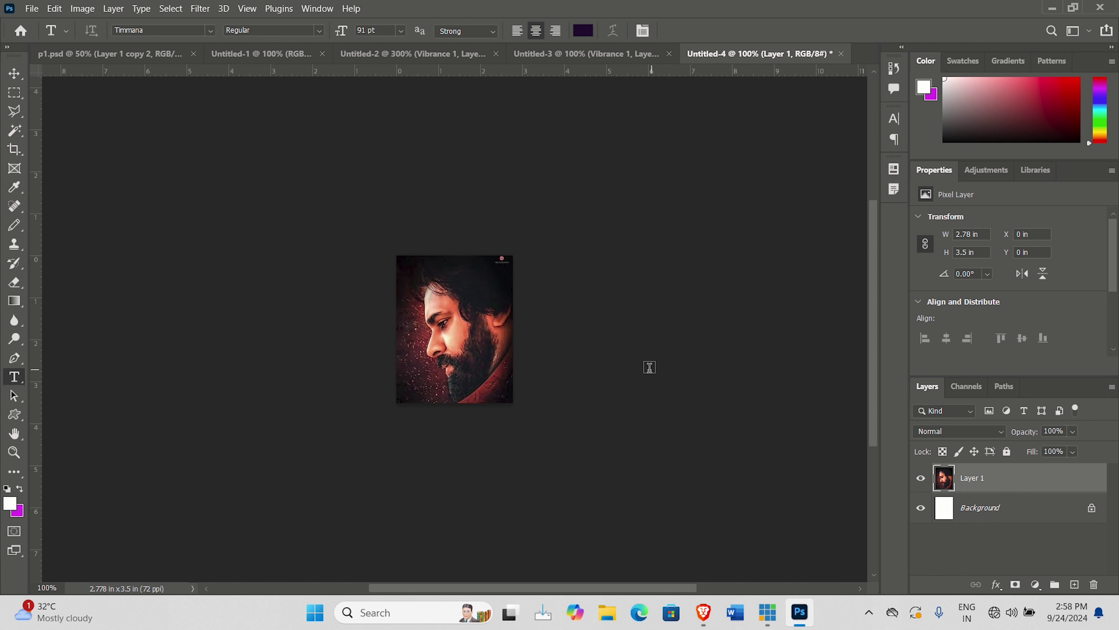
Add a Color Lookup layer to the Untitled-4 portrait, loading pawan111.CUBE from the Desktop
{"action": "left_click", "coordinate": [1035, 584]}
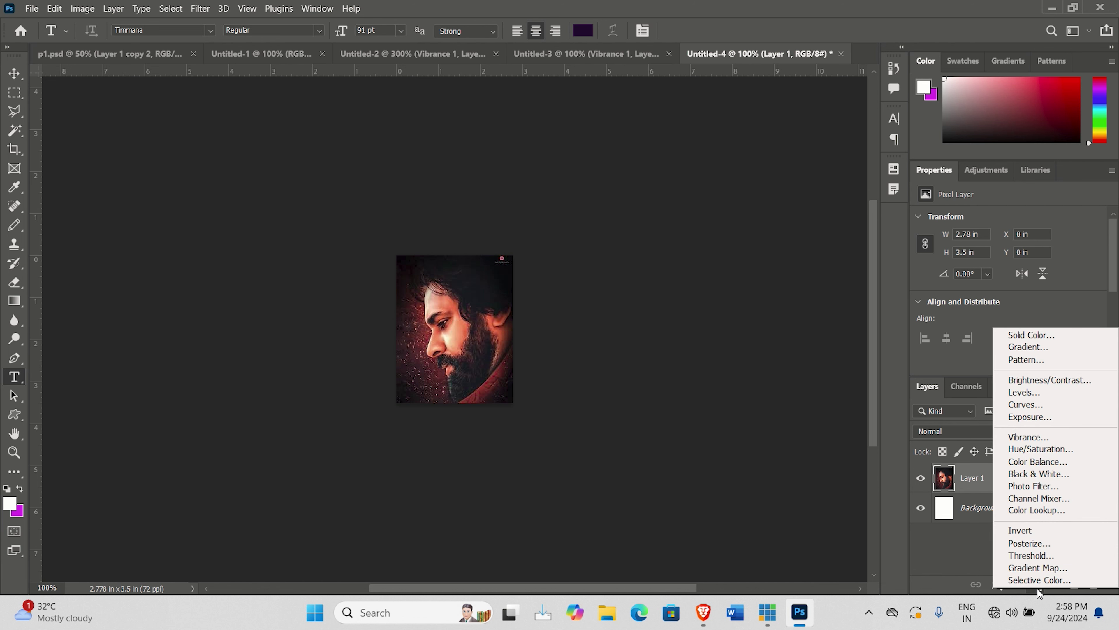
{"action": "left_click", "coordinate": [1035, 510]}
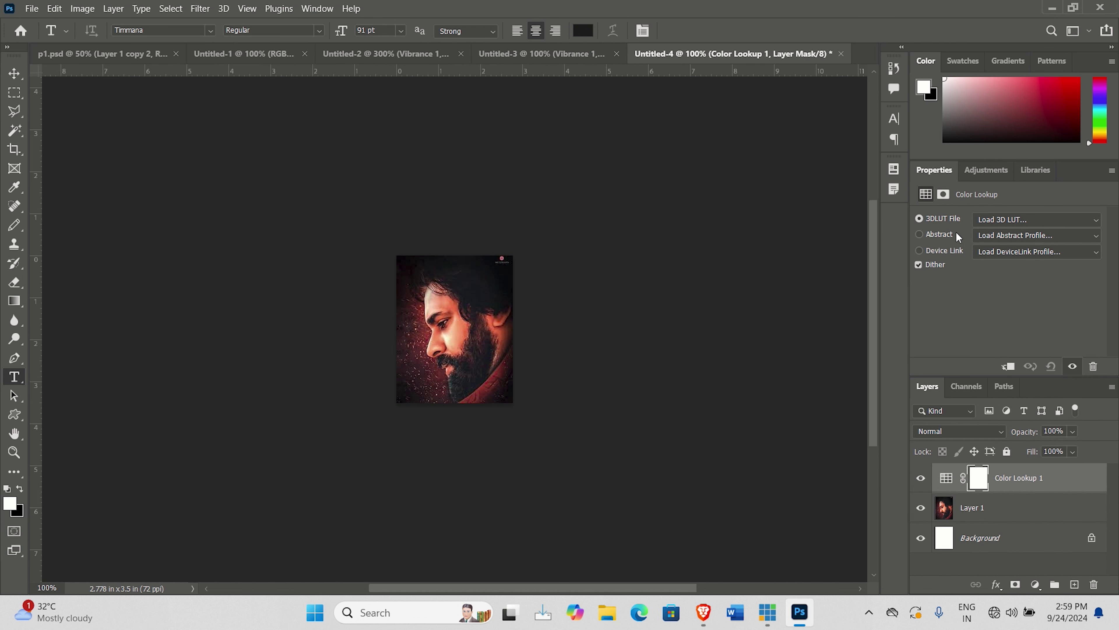
{"action": "left_click", "coordinate": [1010, 219]}
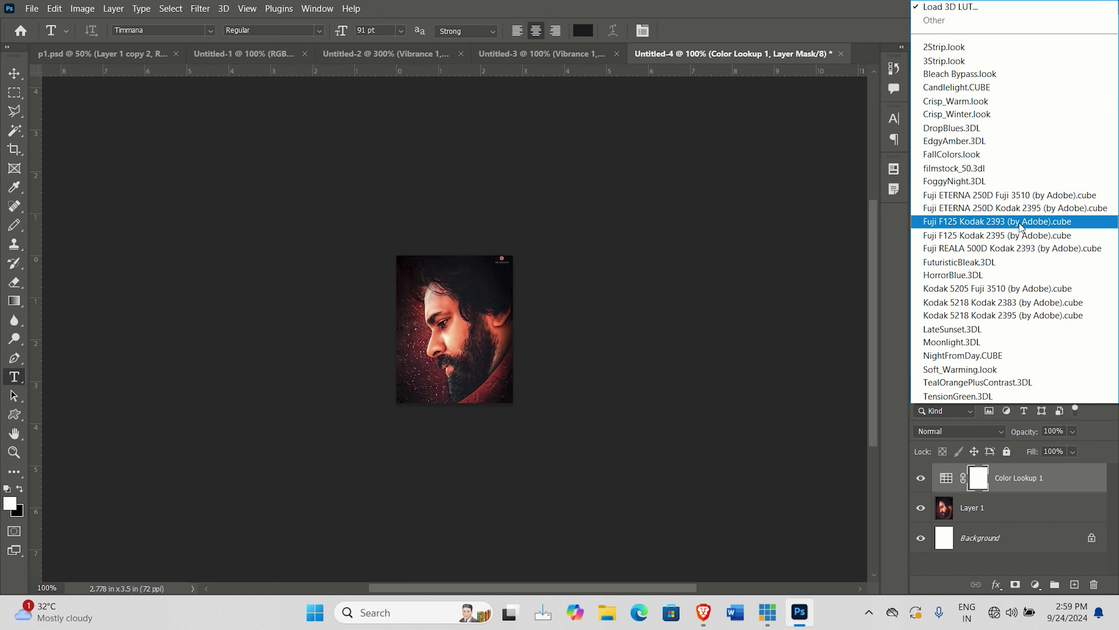
{"action": "left_click", "coordinate": [969, 8]}
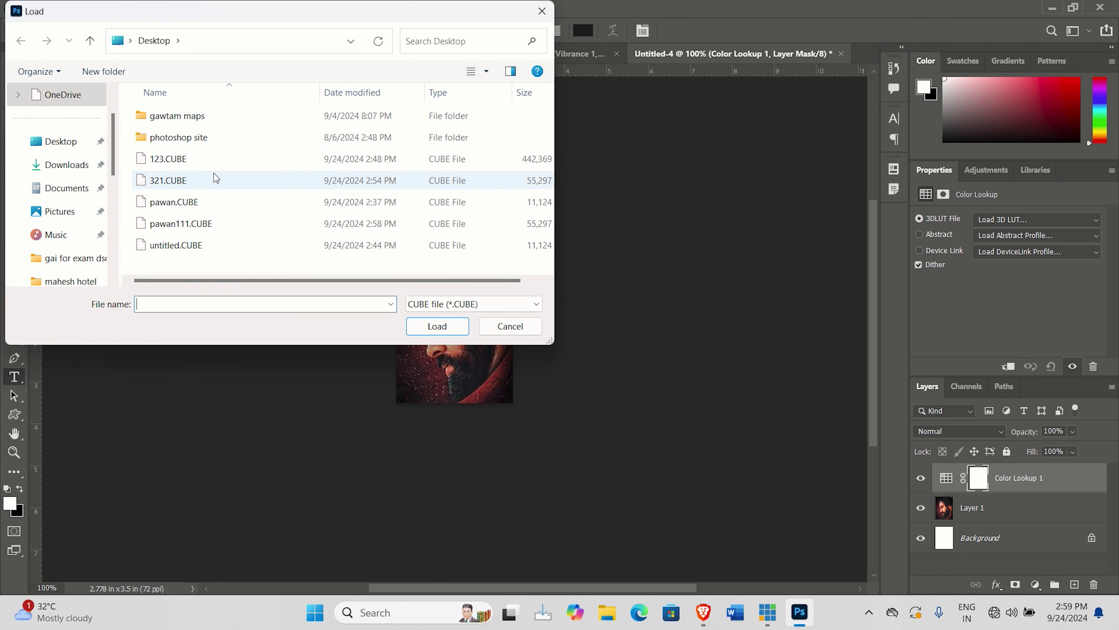
{"action": "left_click", "coordinate": [180, 229]}
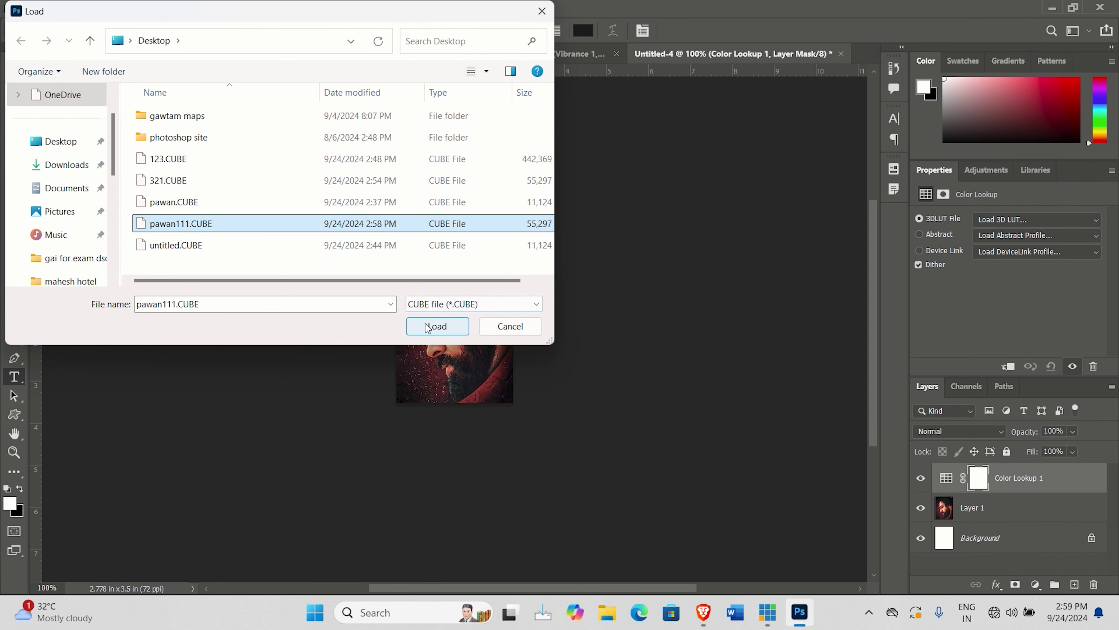
{"action": "left_click", "coordinate": [427, 327]}
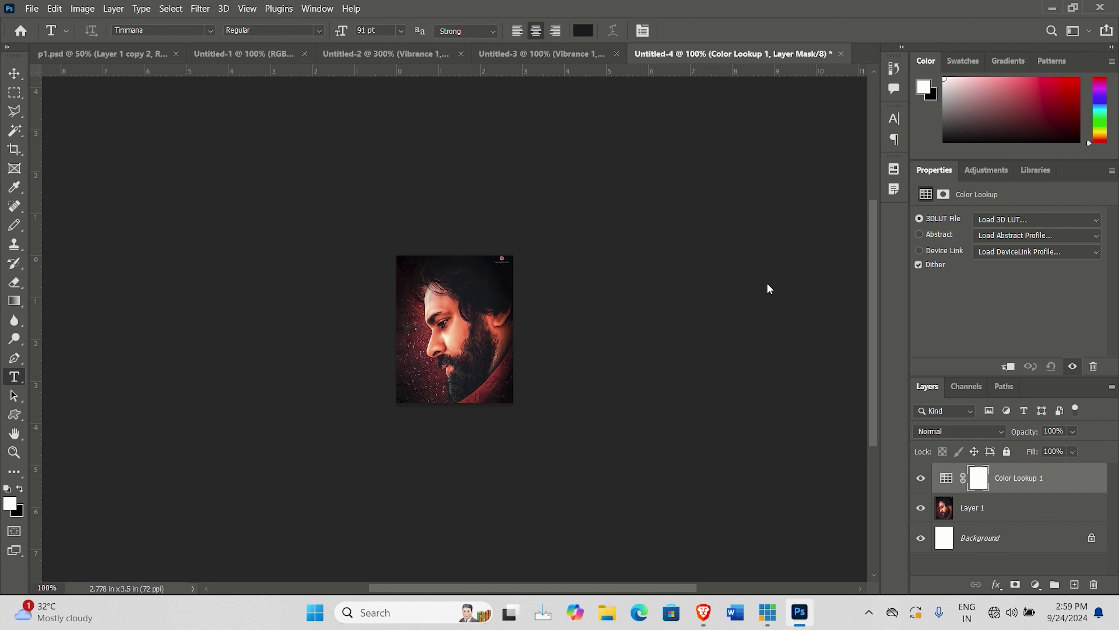